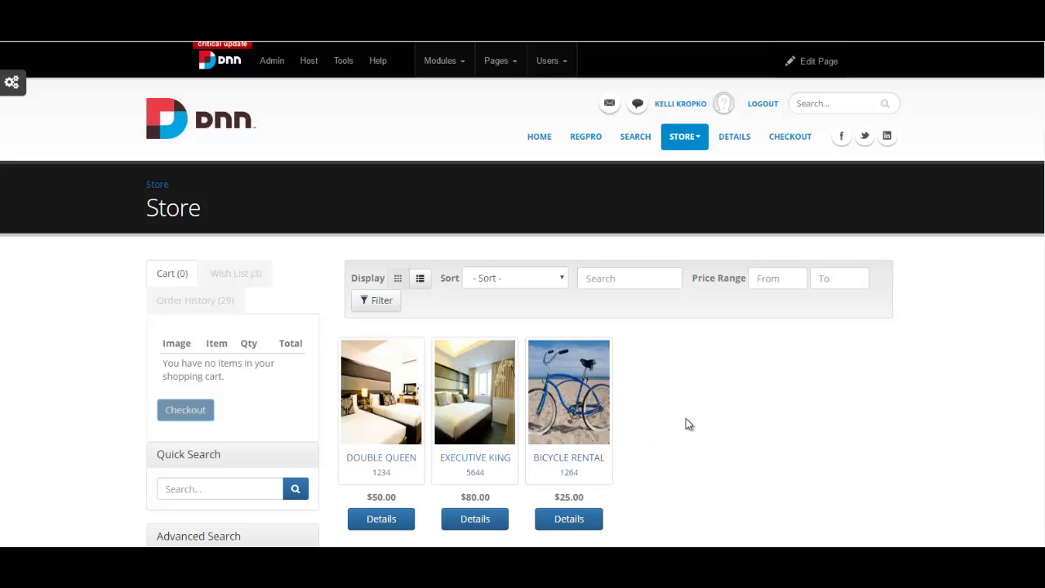
Open the Executive King room and set stay dates 5/24/2017 to 5/31/2017
scroll(805, 425, "down", 1)
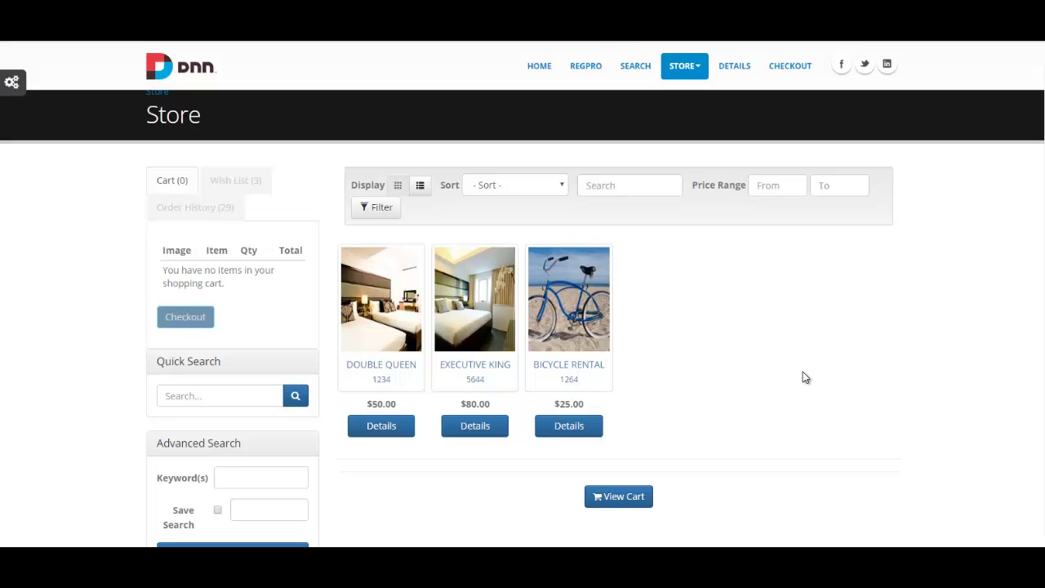
left_click(488, 345)
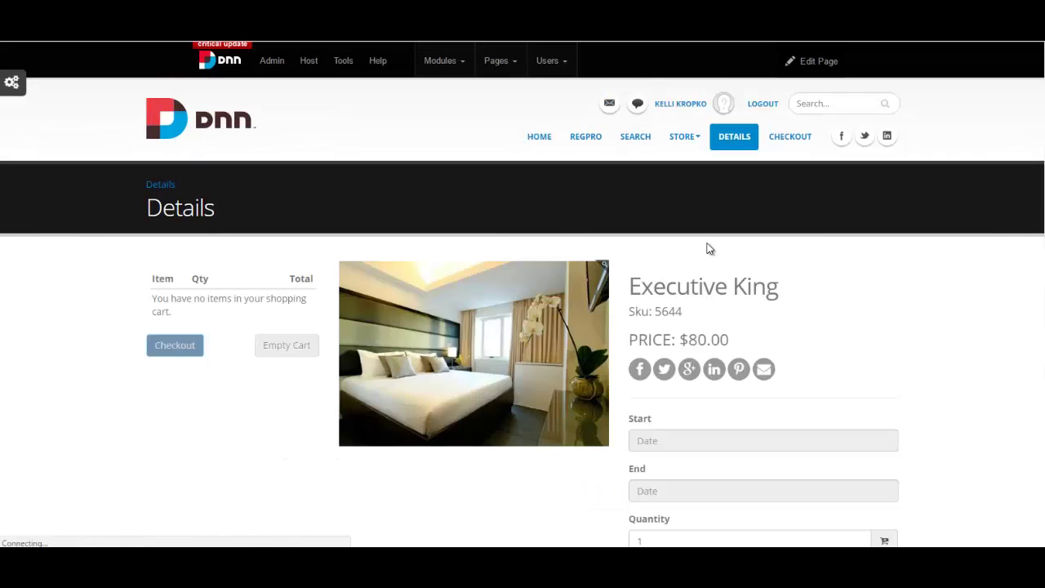
scroll(968, 280, "down", 2)
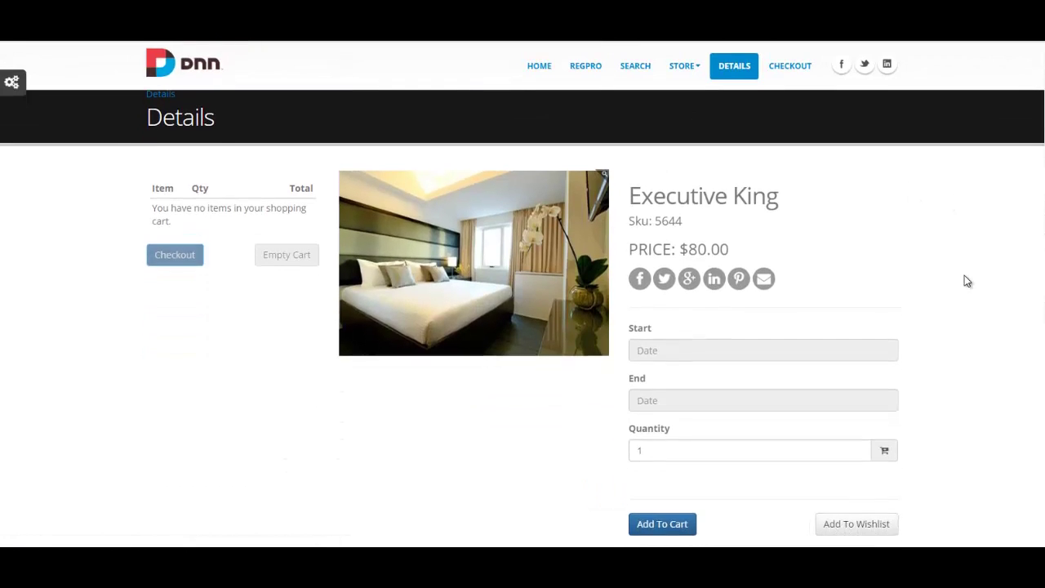
left_click(727, 349)
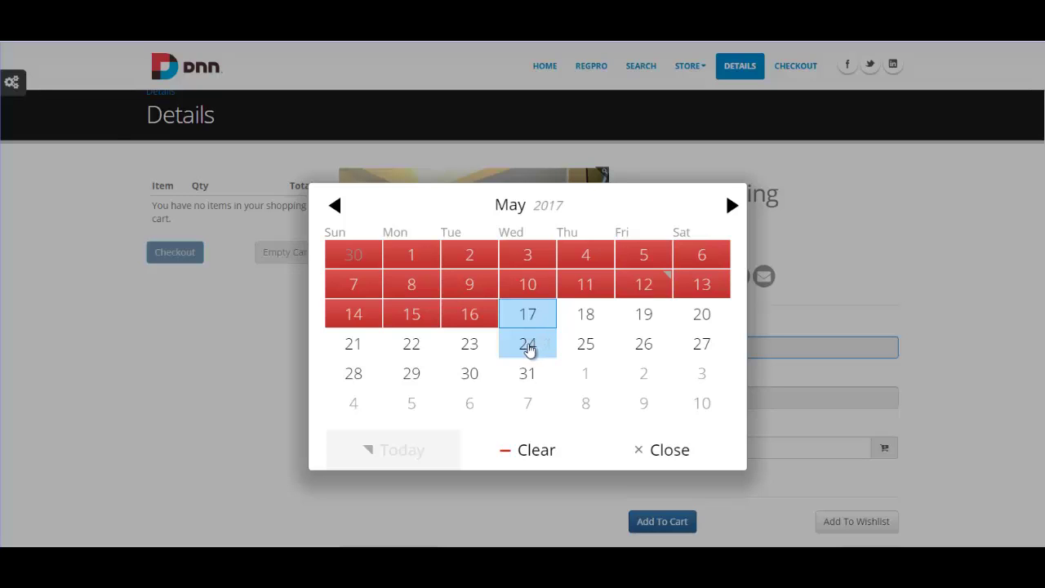
left_click(527, 347)
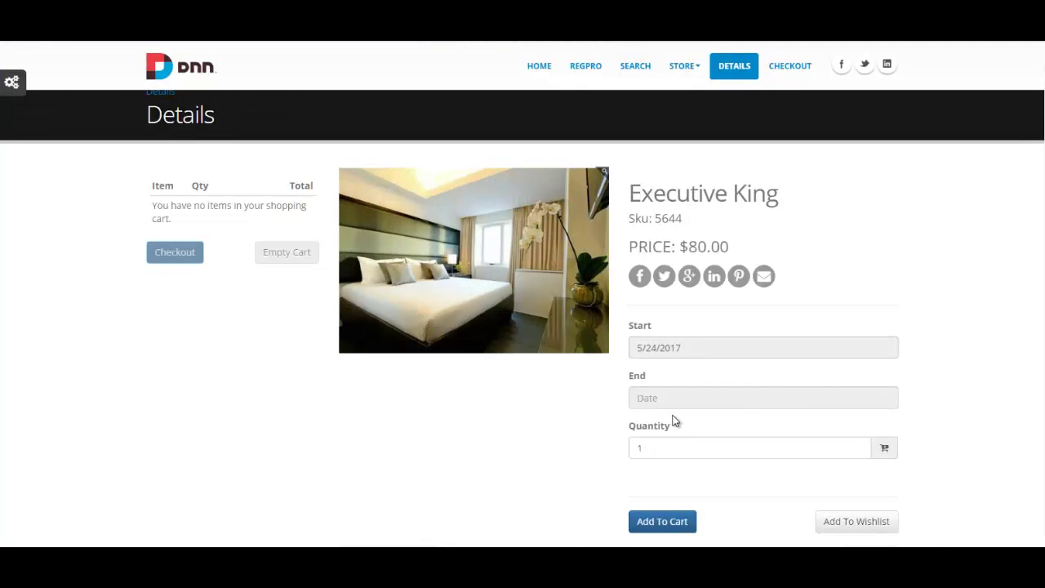
left_click(677, 399)
left_click(524, 378)
Add the Executive King stay to the cart and proceed to checkout
scroll(967, 298, "down", 1)
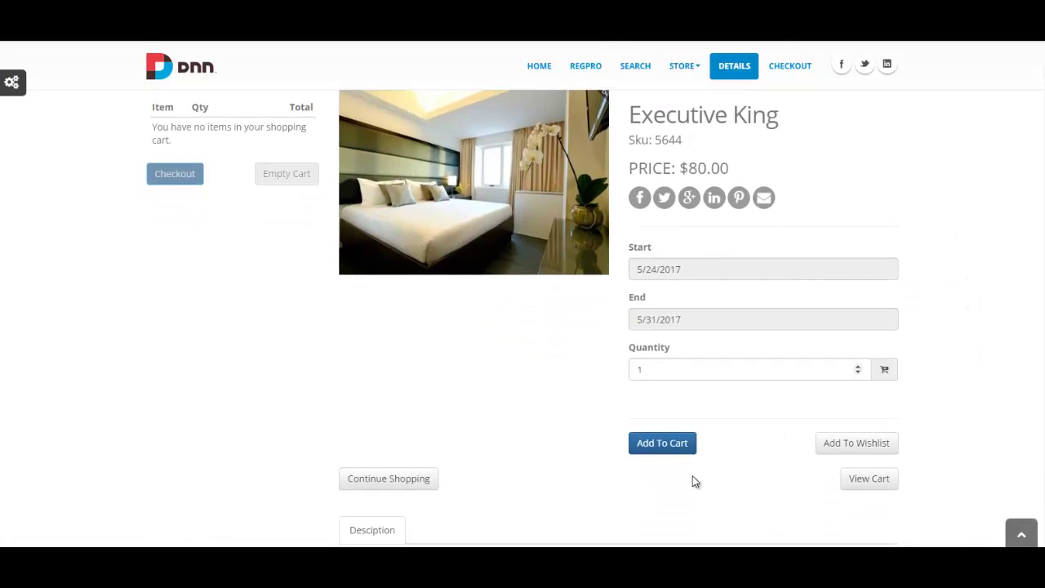
left_click(676, 442)
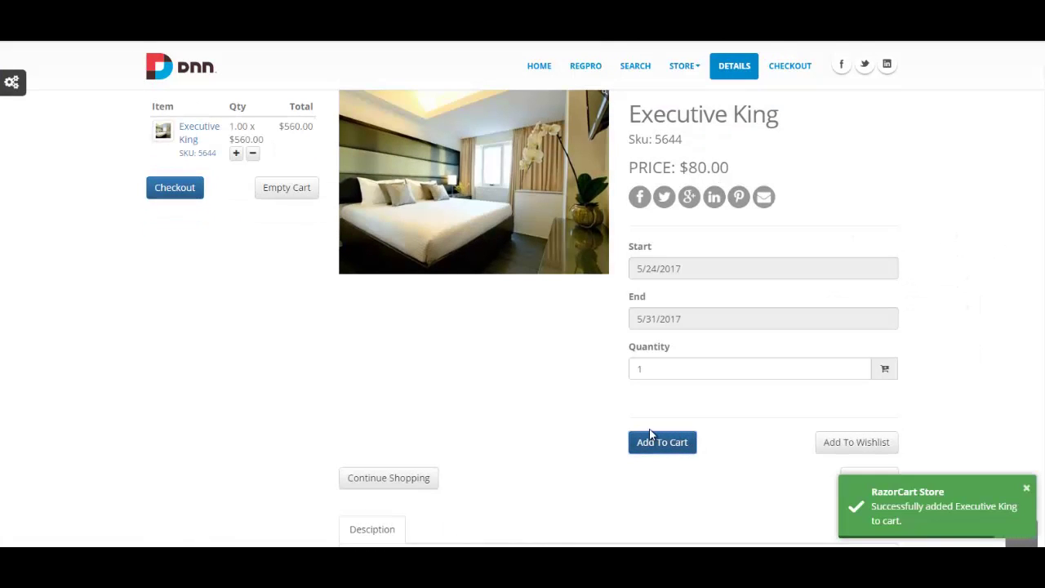
scroll(828, 163, "up", 1)
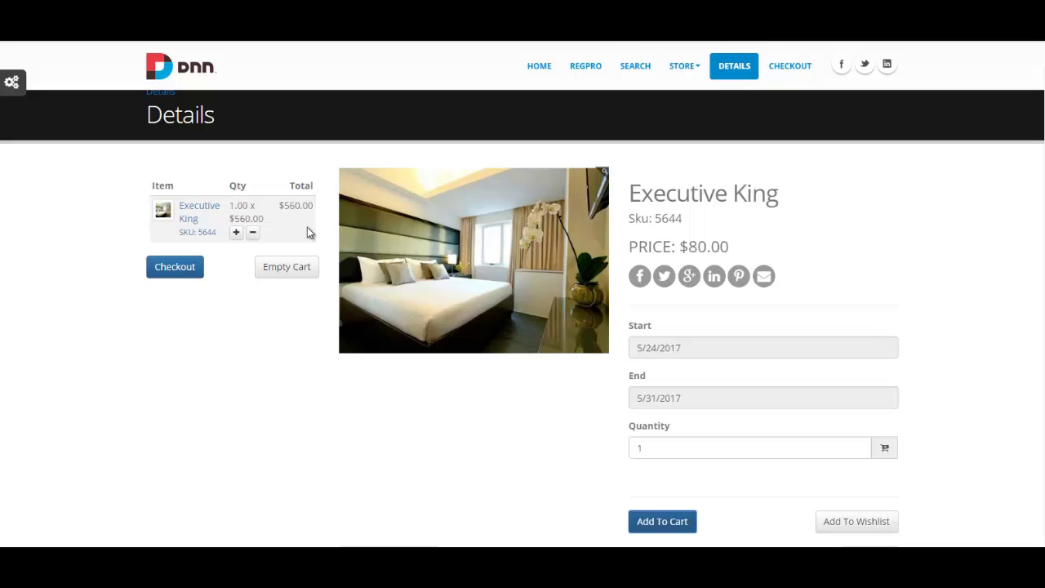
left_click(171, 276)
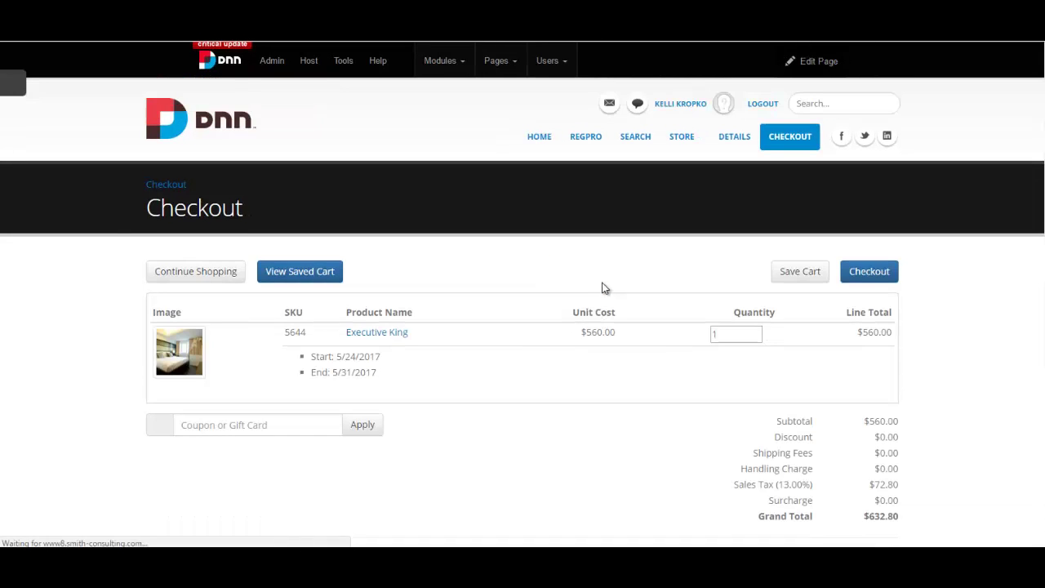
scroll(514, 371, "down", 2)
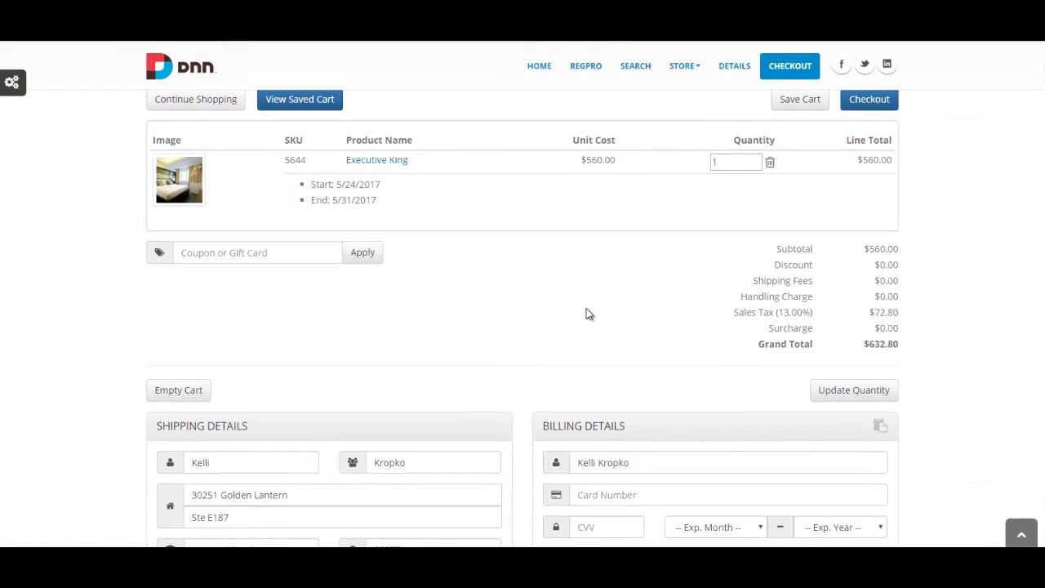
scroll(584, 312, "down", 3)
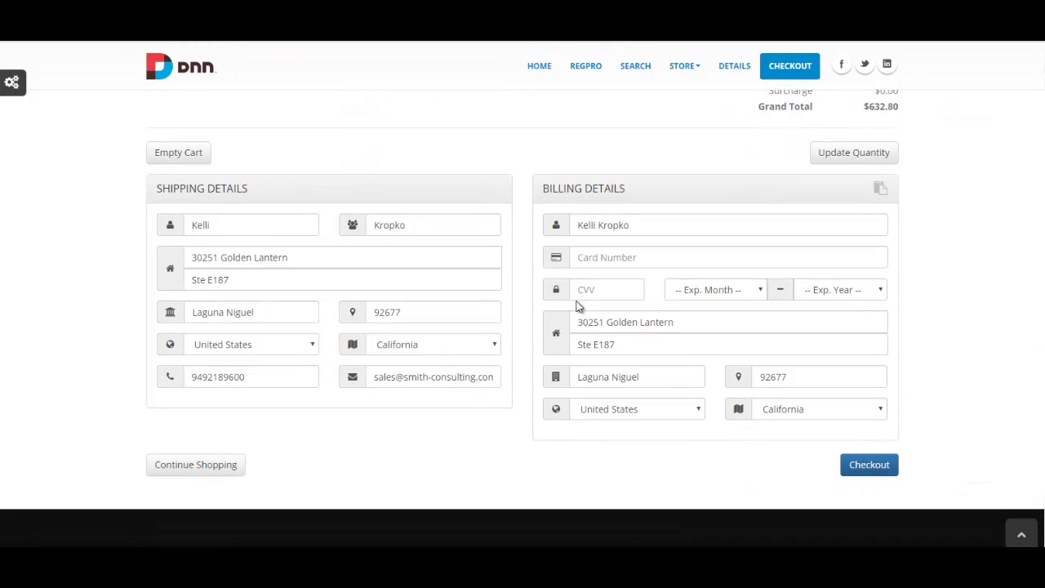
left_click(587, 260)
type("4012888888881881")
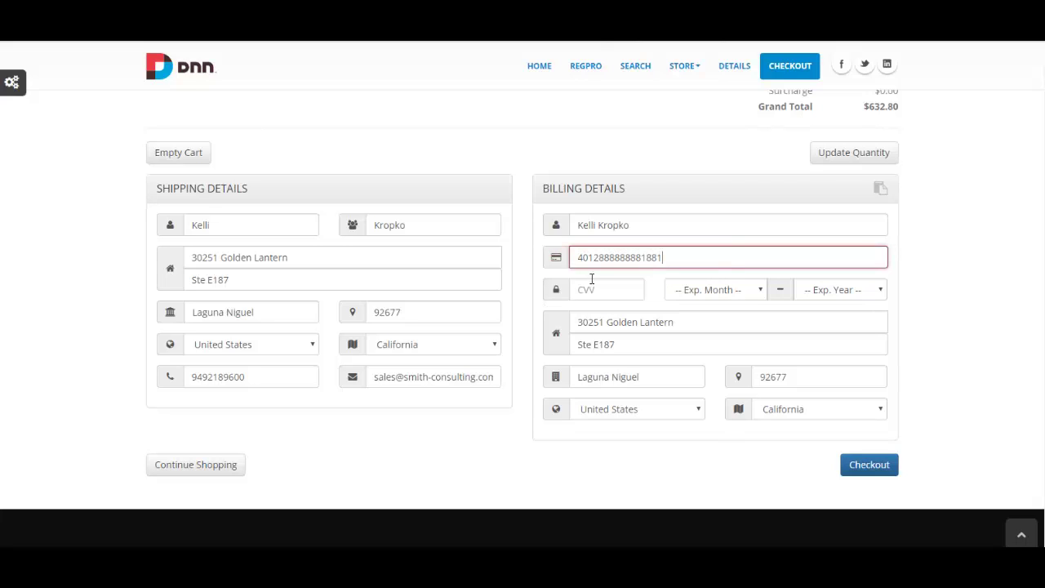
left_click(591, 291)
type("1")
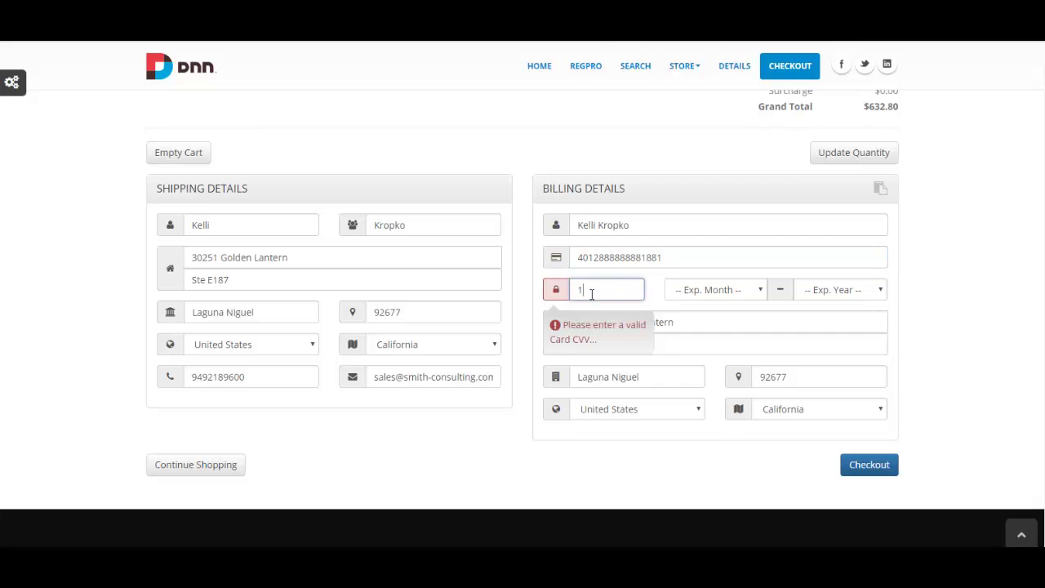
type("23")
left_click(707, 301)
left_click(696, 346)
left_click(832, 290)
left_click(816, 359)
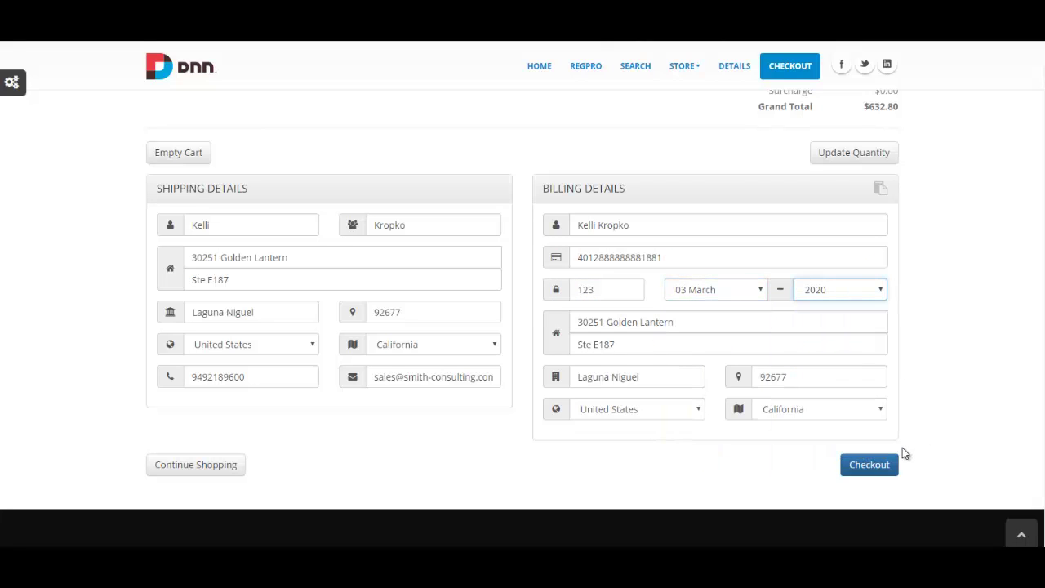
Continue to review and place order 33 for $632.80
left_click(865, 465)
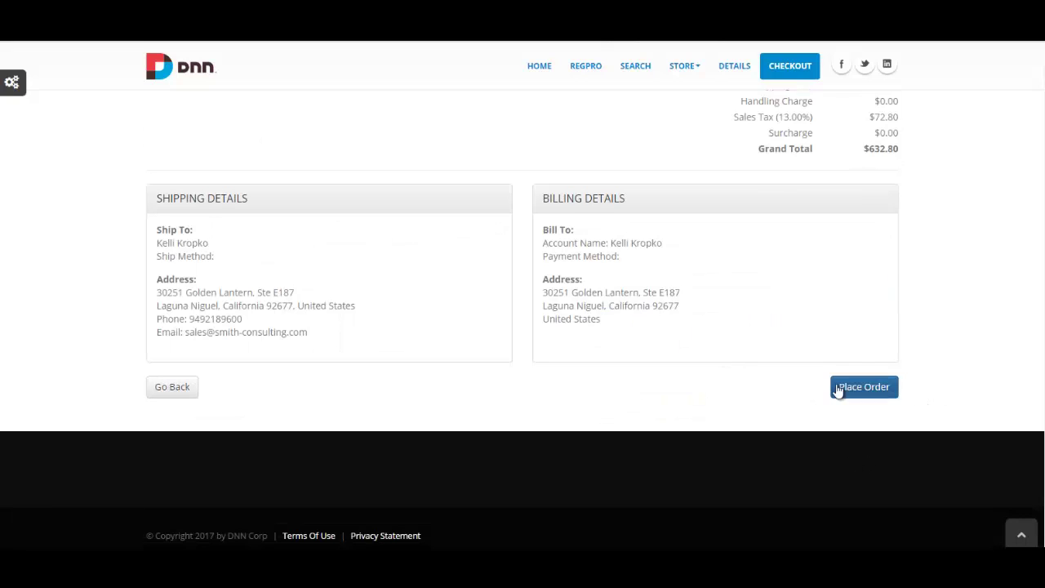
left_click(876, 468)
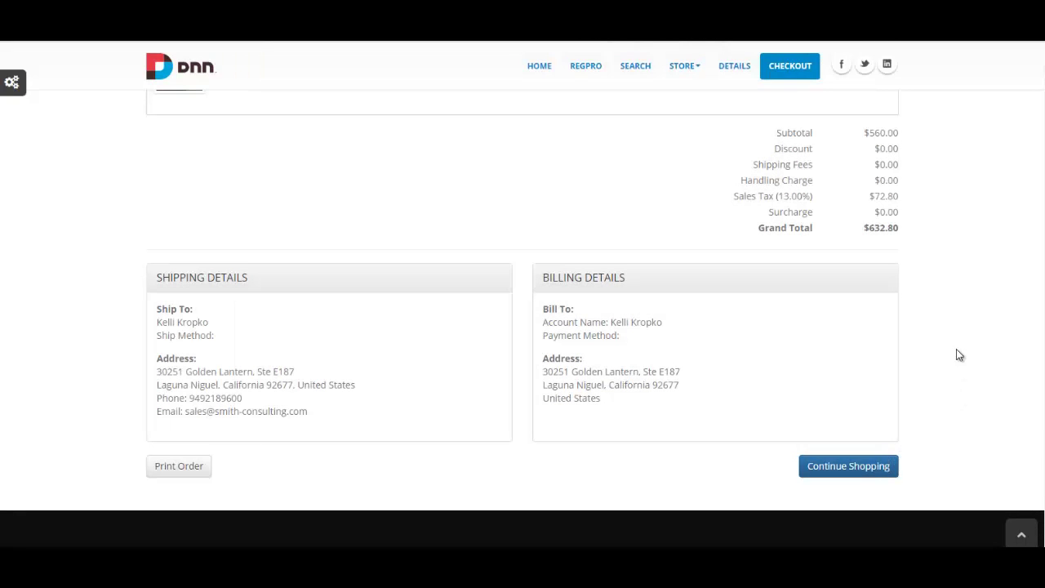
scroll(960, 354, "up", 5)
scroll(961, 354, "up", 1)
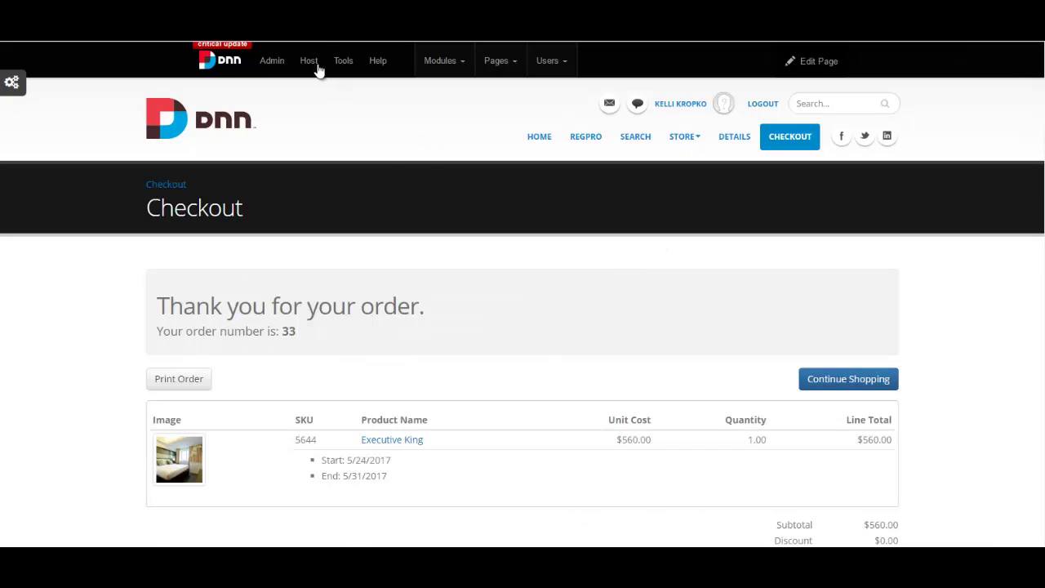
mouse_move(272, 60)
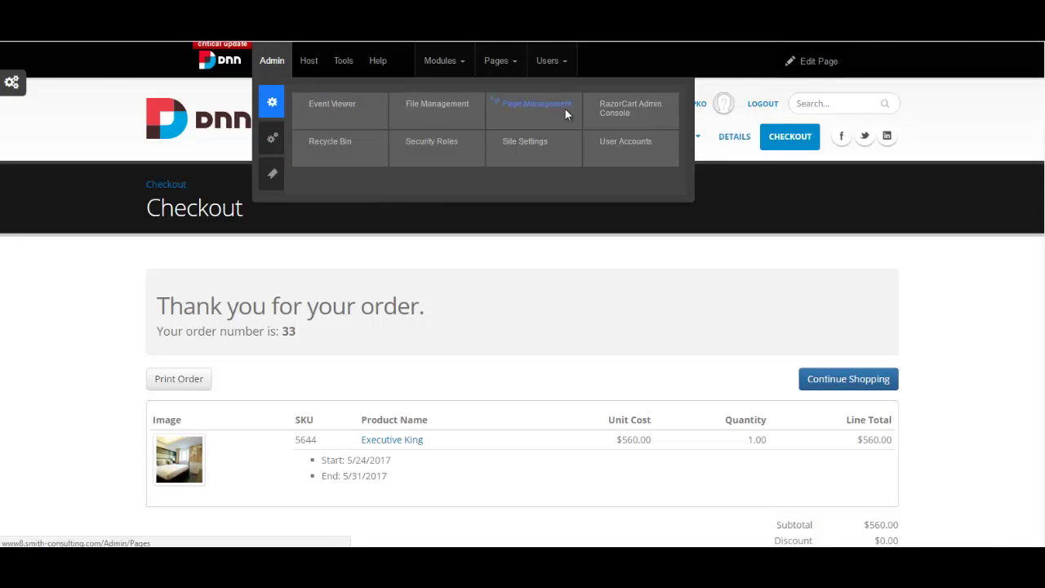
Open the Reports > Booking calendar, browse May 2017, and open the Executive King booking's order
left_click(619, 109)
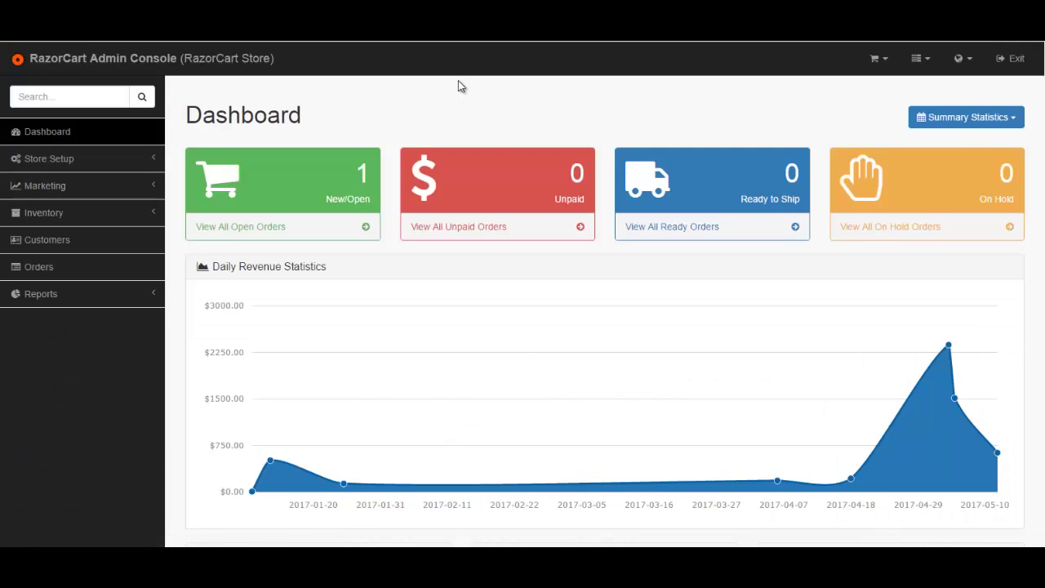
left_click(83, 296)
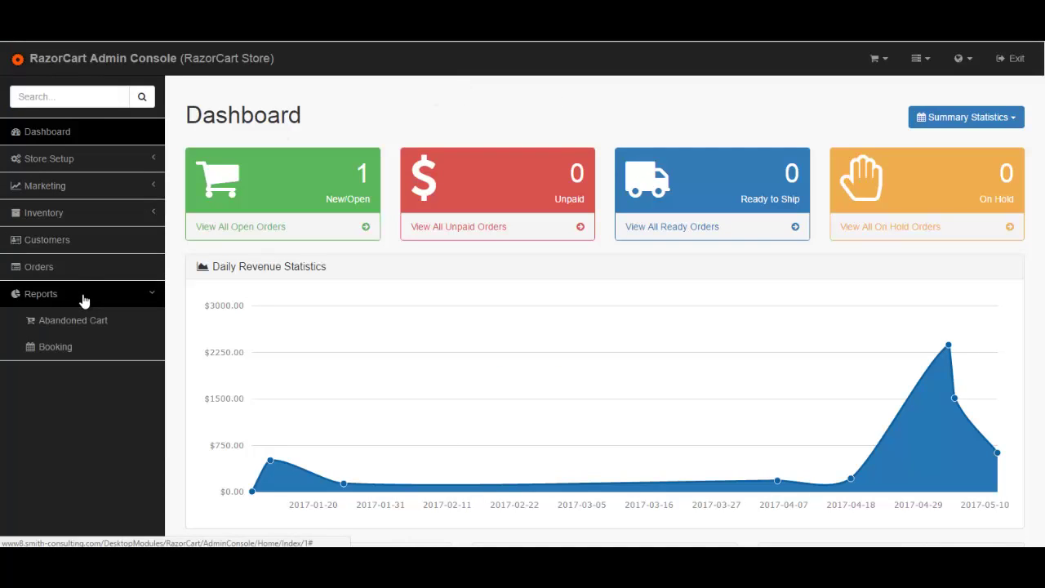
left_click(73, 346)
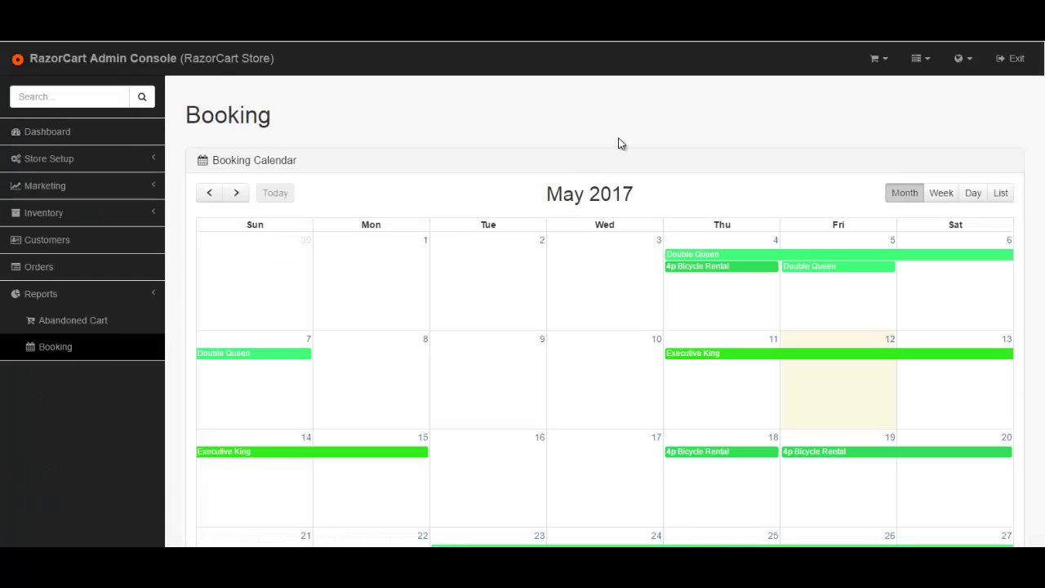
scroll(620, 142, "down", 1)
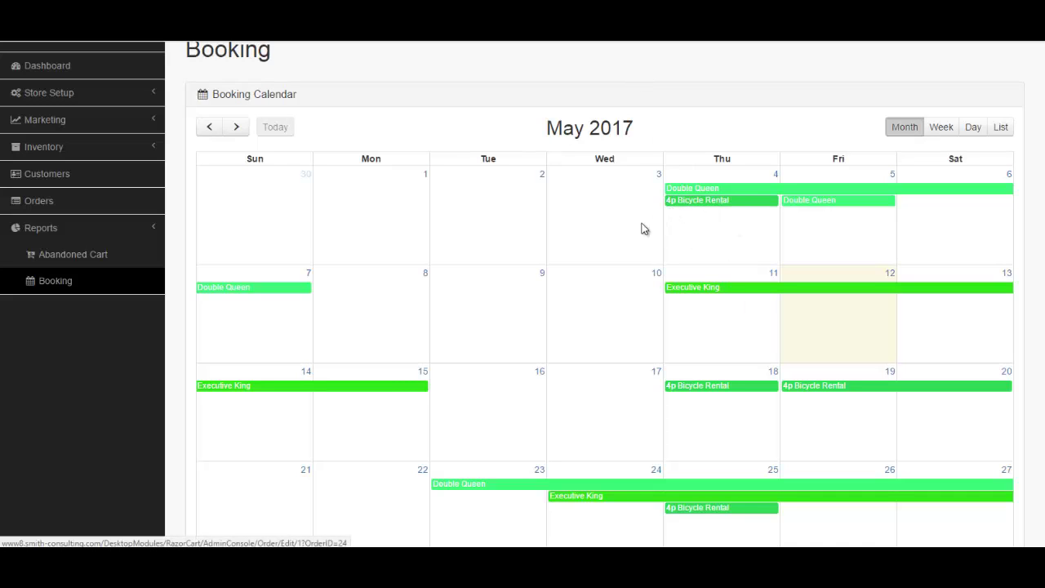
scroll(569, 224, "down", 3)
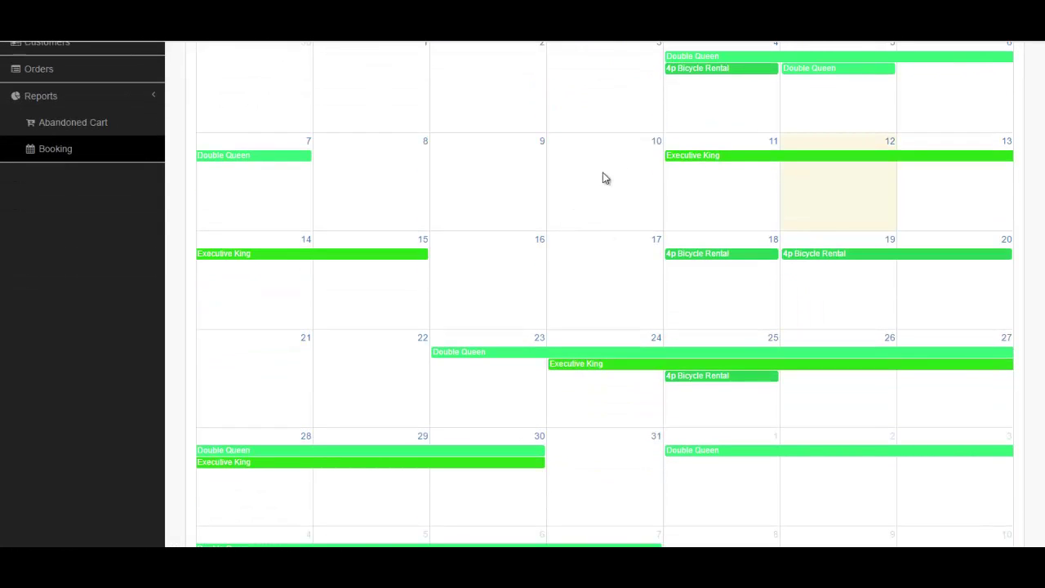
scroll(588, 195, "down", 2)
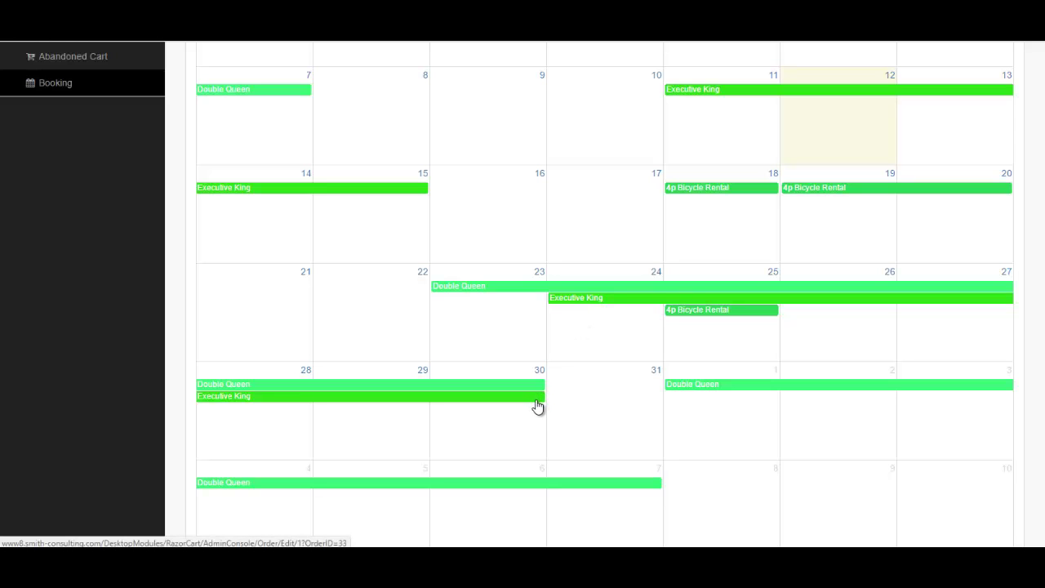
left_click(625, 300)
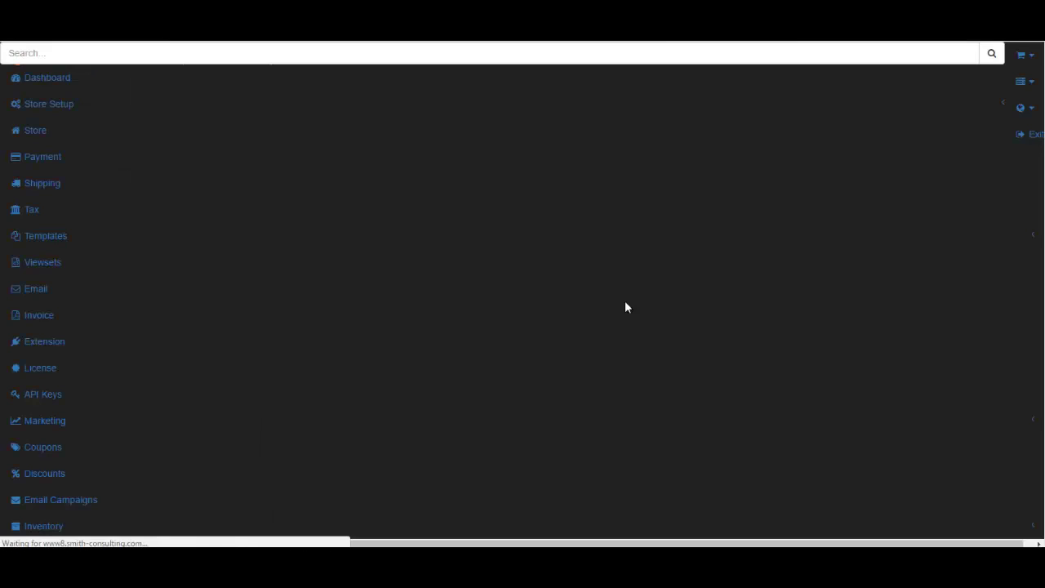
On order 33, pick Bicycle Rental as a new item, then close without adding it
scroll(474, 172, "down", 3)
scroll(474, 168, "up", 3)
scroll(1003, 237, "down", 3)
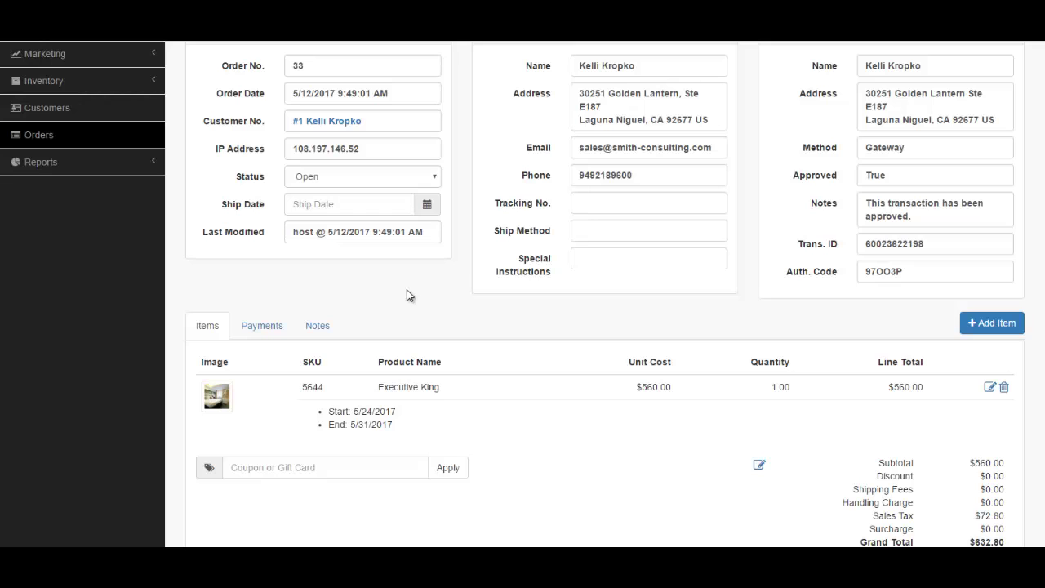
scroll(435, 269, "down", 1)
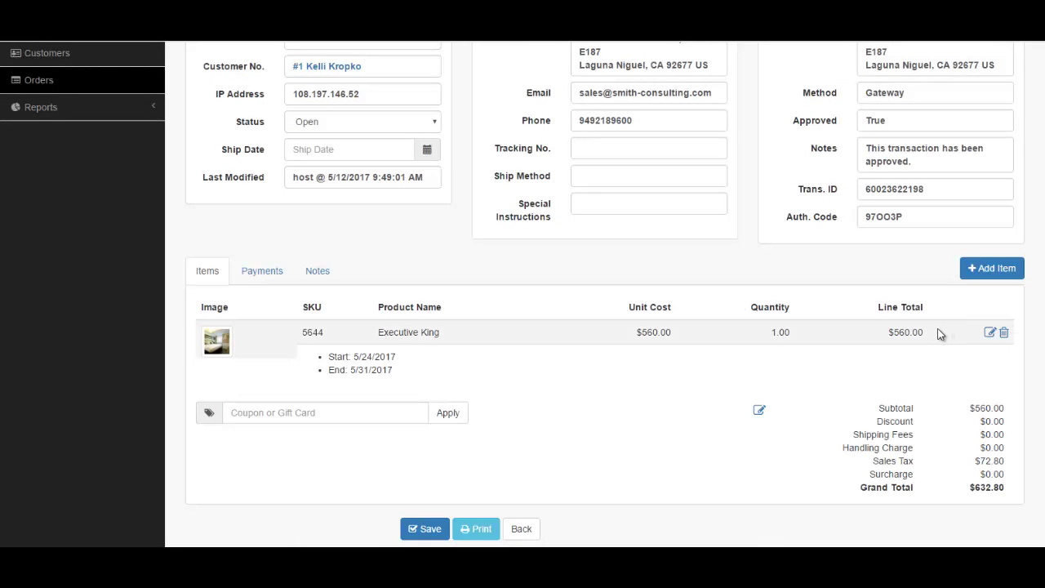
left_click(993, 268)
left_click(515, 144)
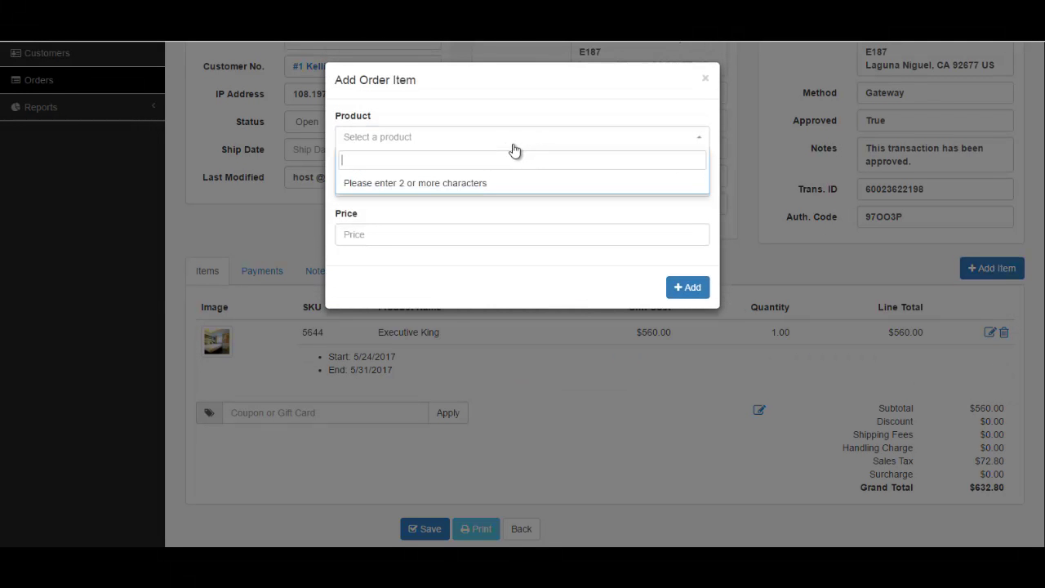
type("bi")
left_click(486, 183)
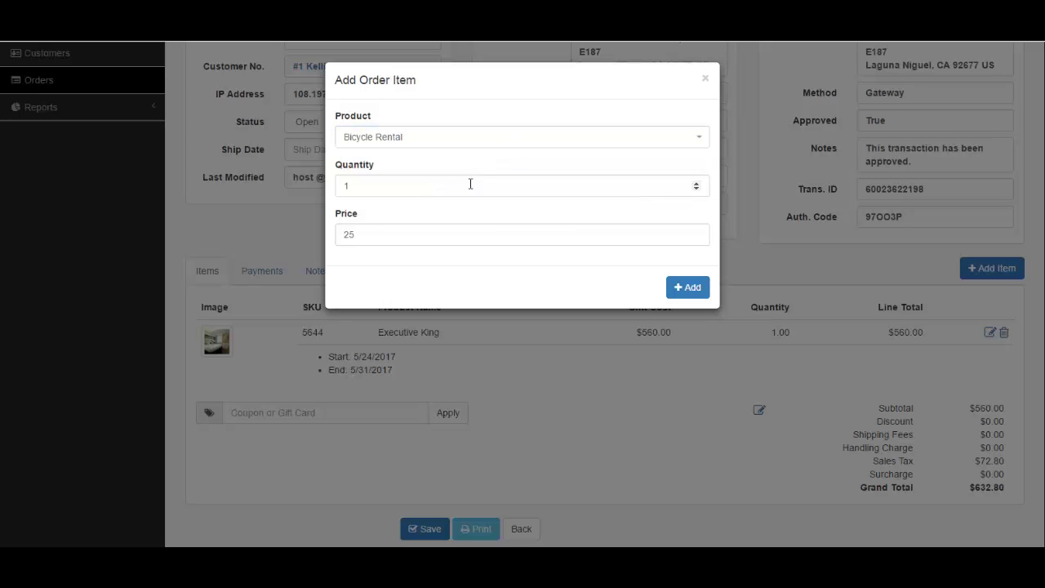
left_click(707, 81)
Edit the Executive King line item, try start date 5/23/2017, and close without saving
left_click(989, 333)
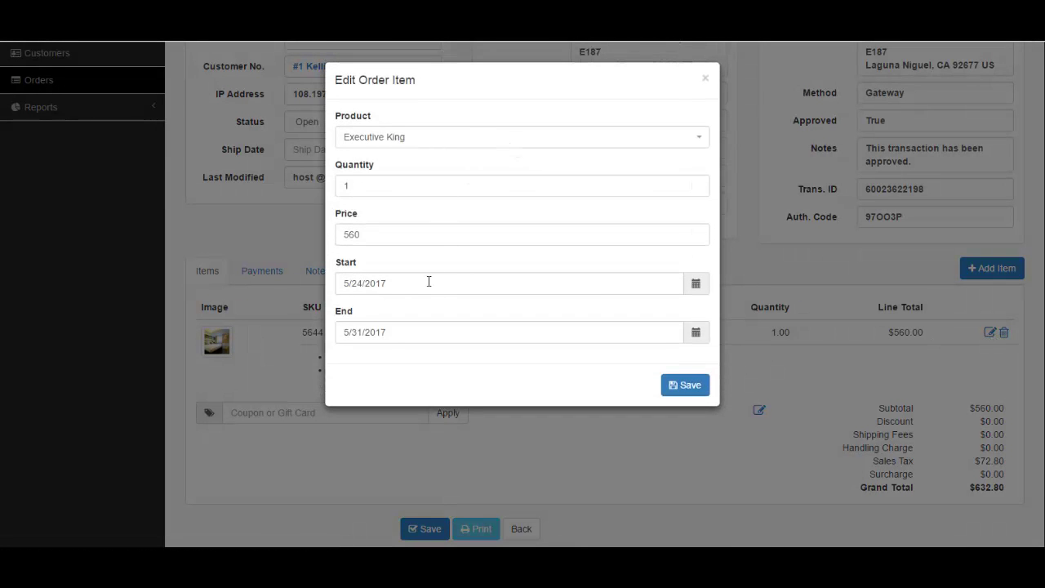
left_click(429, 281)
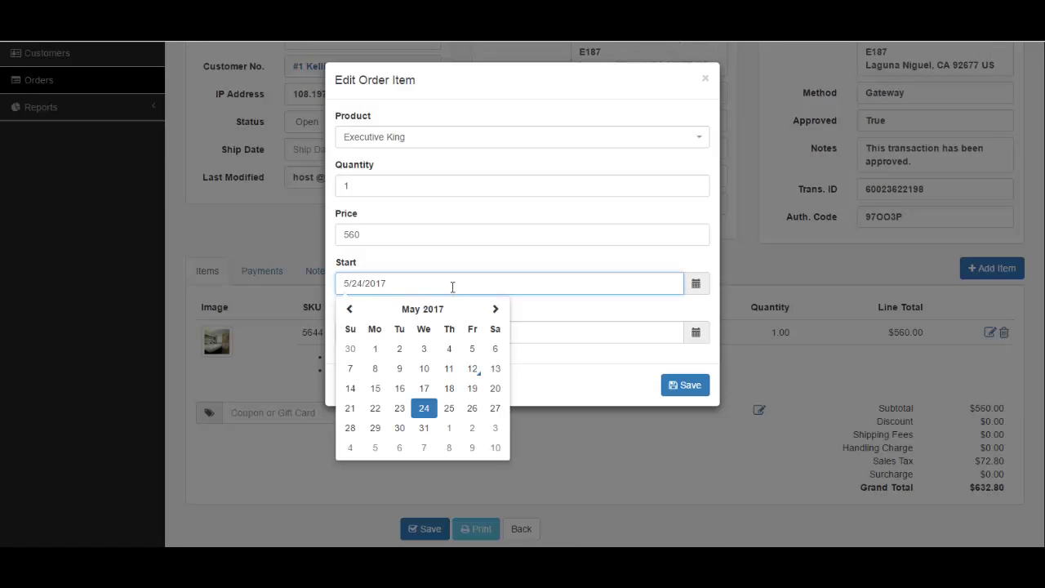
left_click(400, 408)
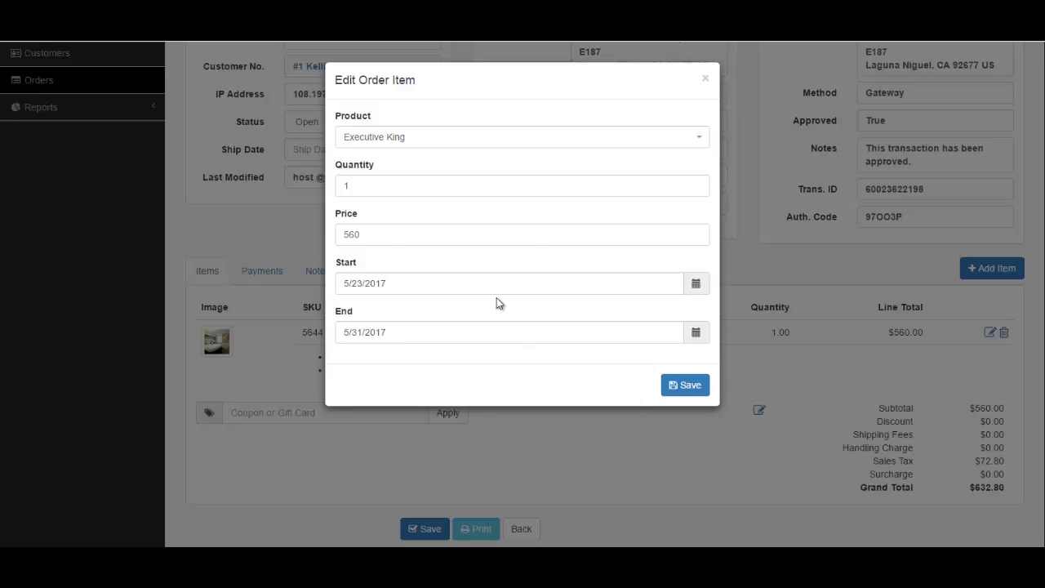
left_click(392, 236)
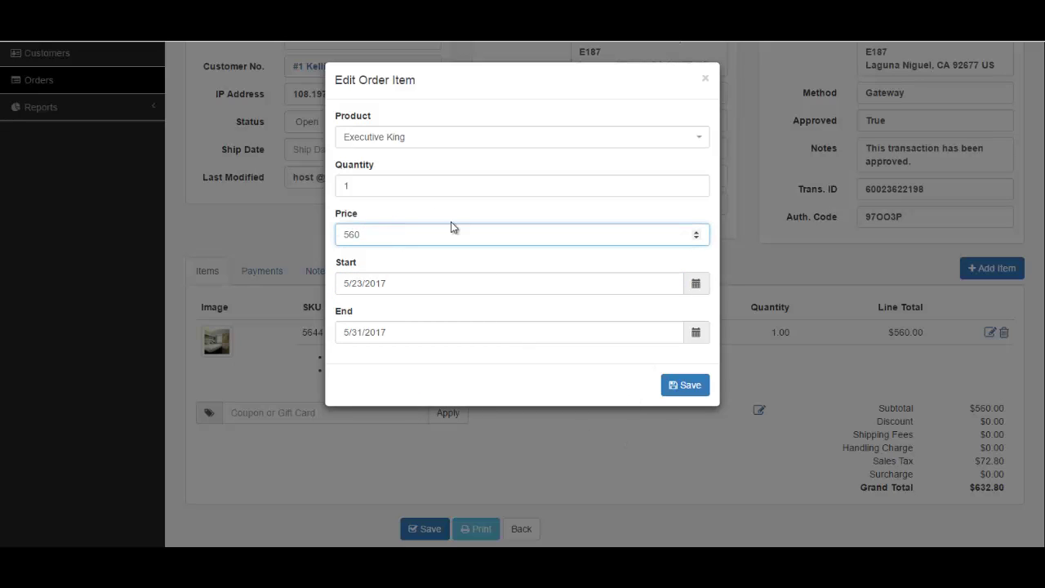
left_click(703, 82)
scroll(772, 217, "up", 3)
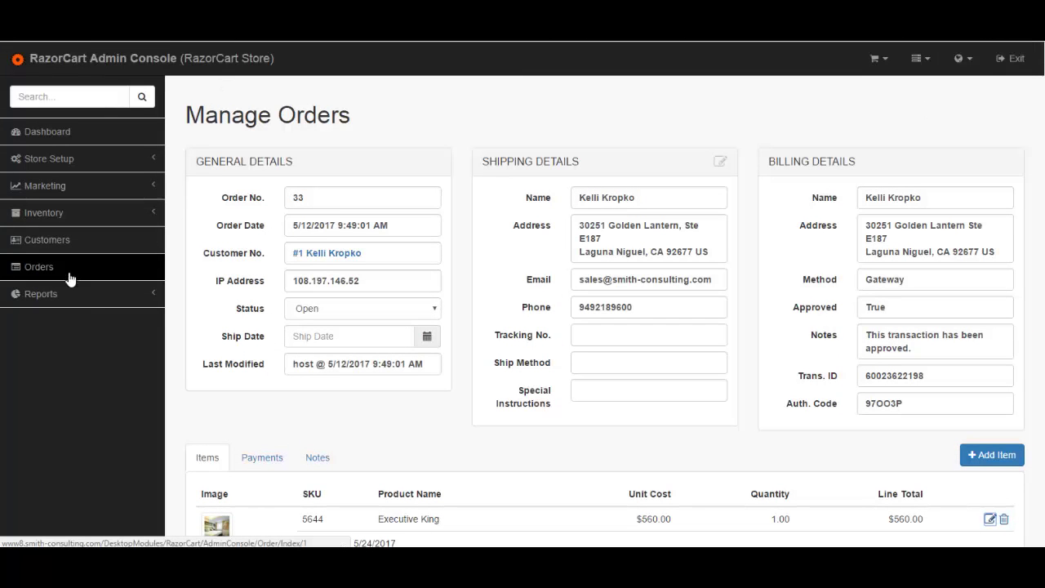
Reopen Reports > Booking and scroll through the May 2017 room and bicycle reservations
left_click(46, 300)
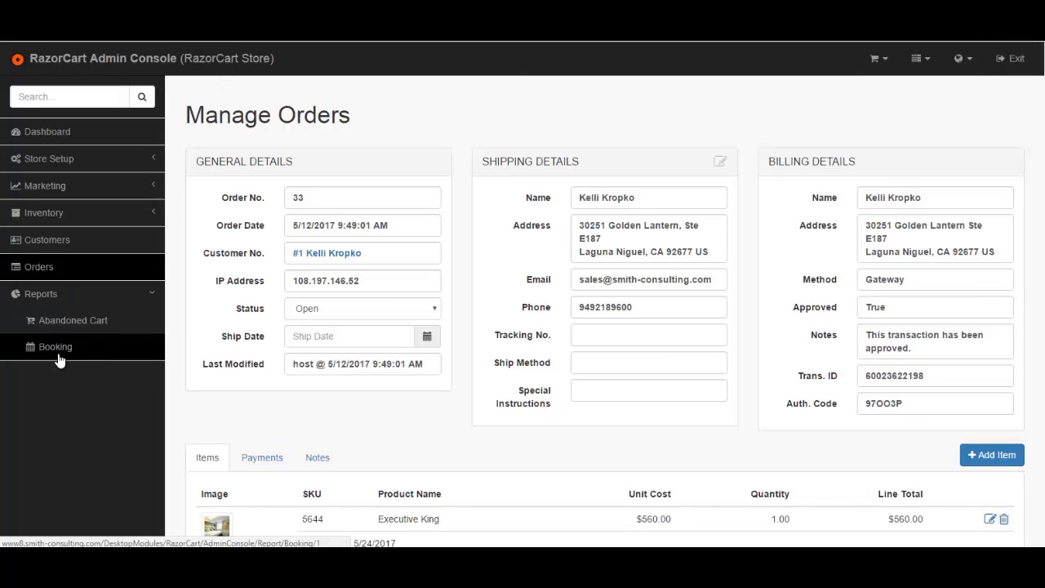
left_click(59, 345)
scroll(849, 238, "down", 3)
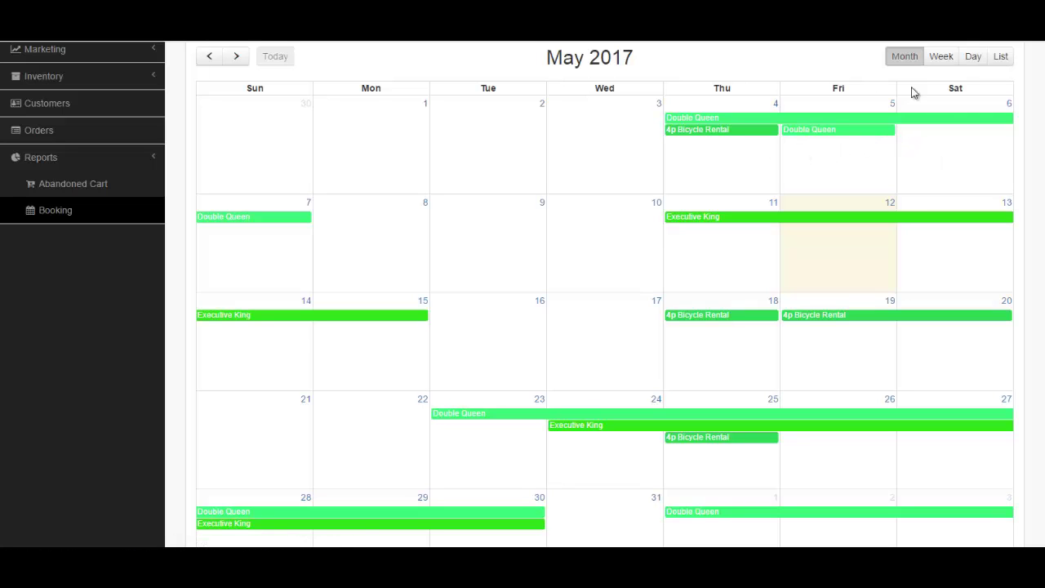
scroll(945, 175, "up", 3)
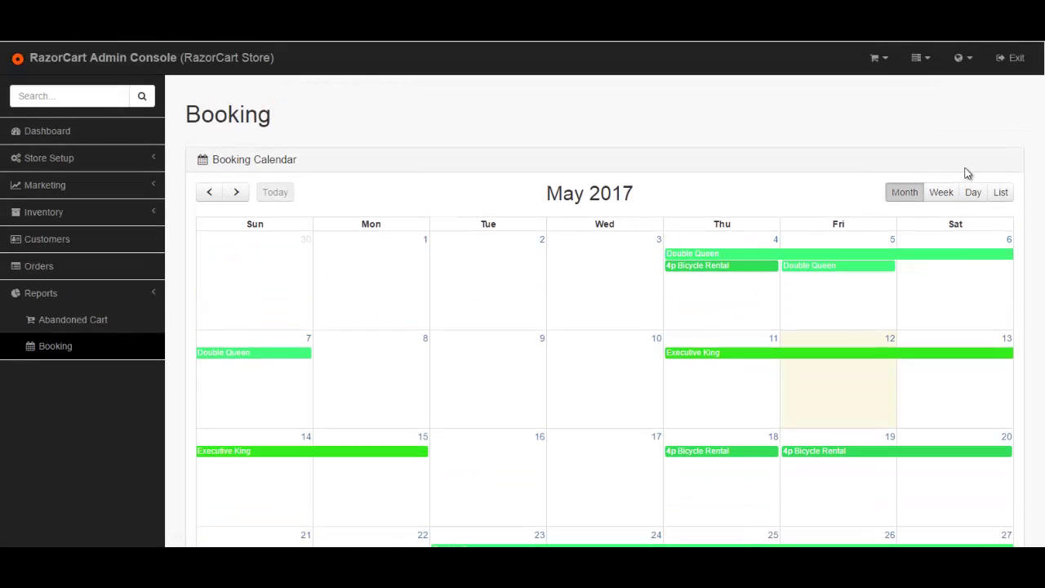
Return to the store, open Bicycle Rental, and set start and end dates to 5/12/2017
left_click(1017, 64)
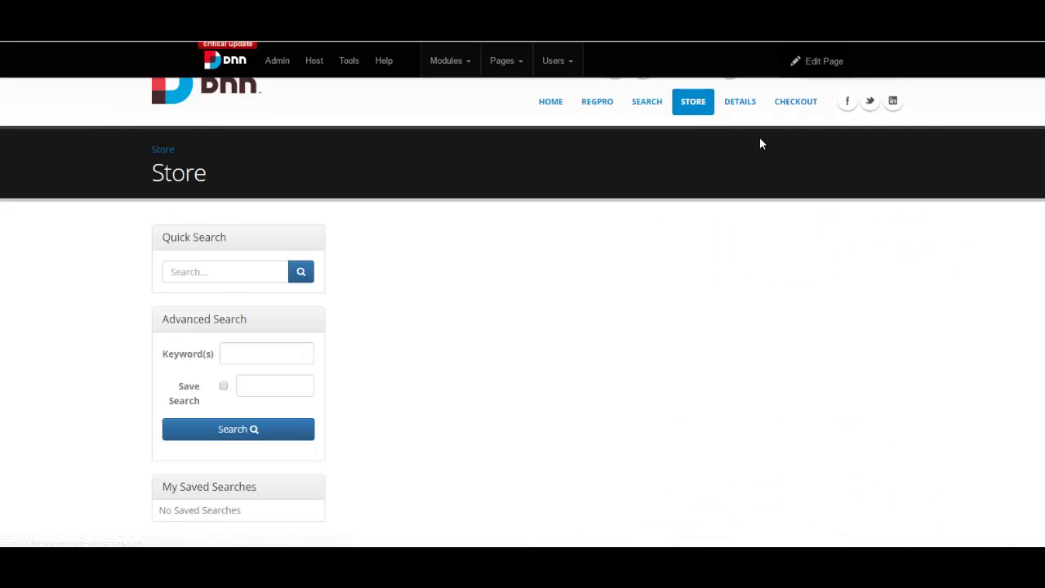
scroll(816, 310, "down", 1)
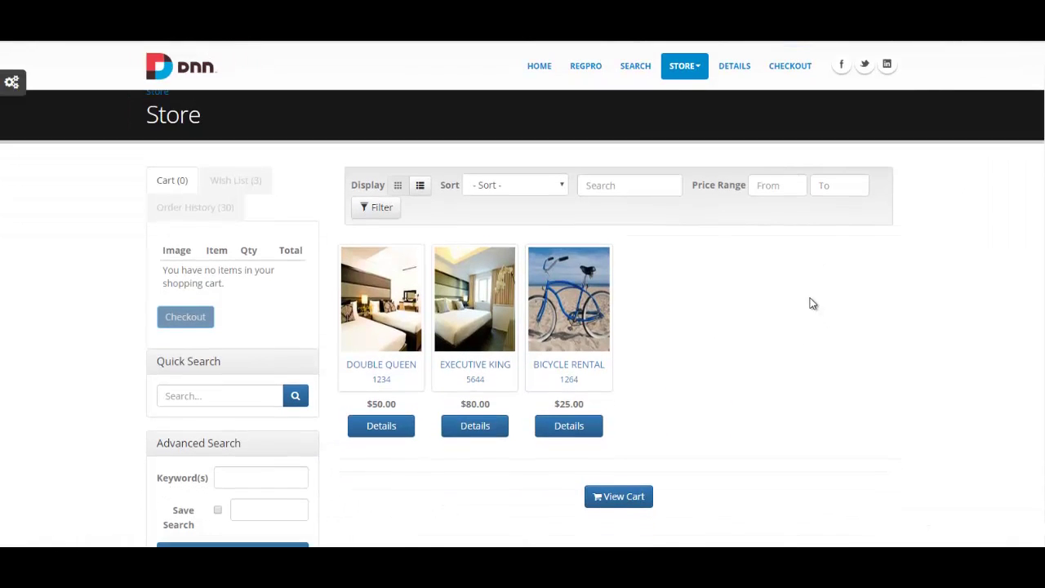
left_click(584, 308)
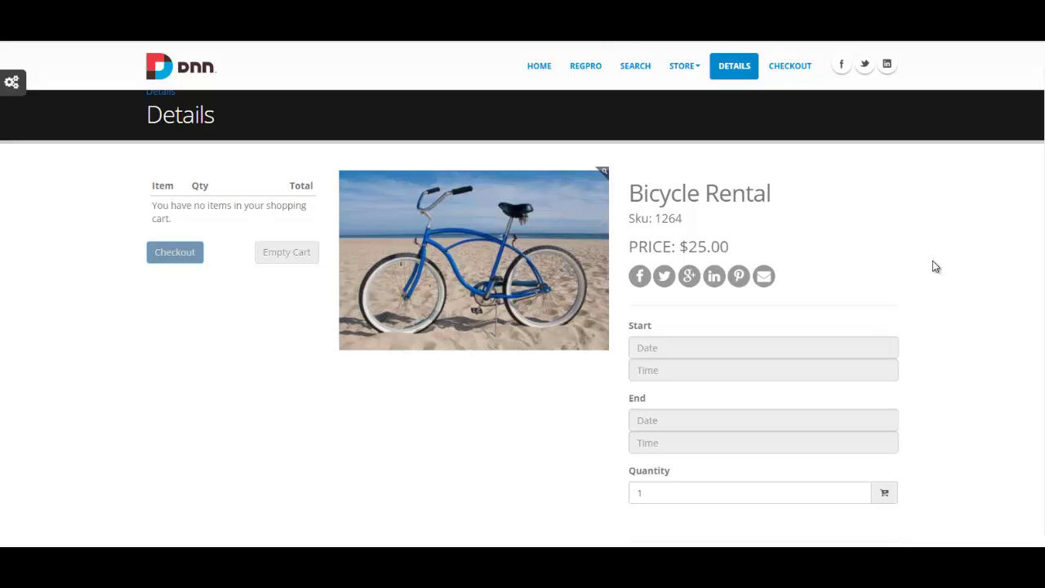
left_click(682, 348)
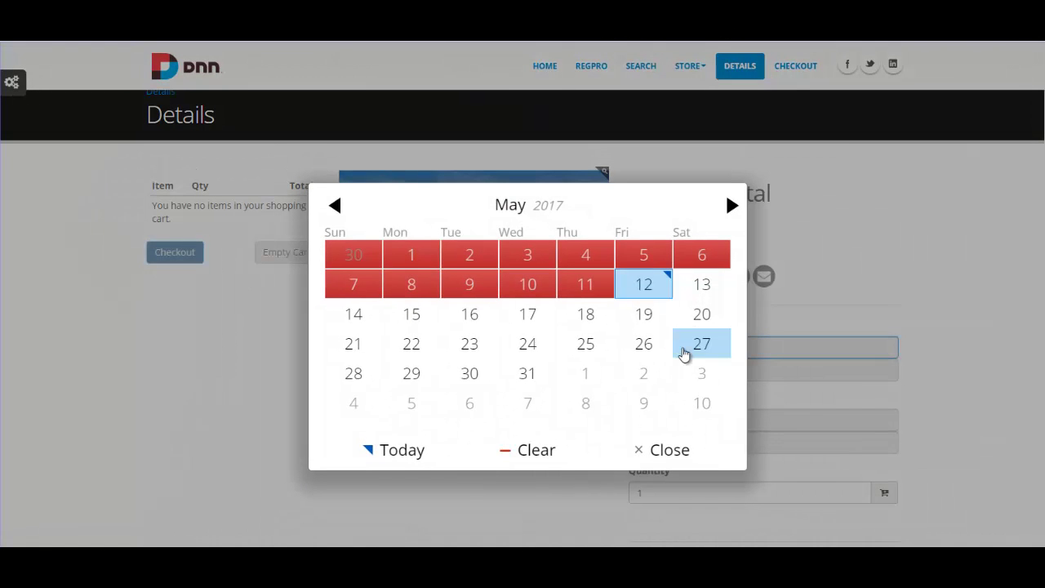
left_click(643, 286)
left_click(657, 419)
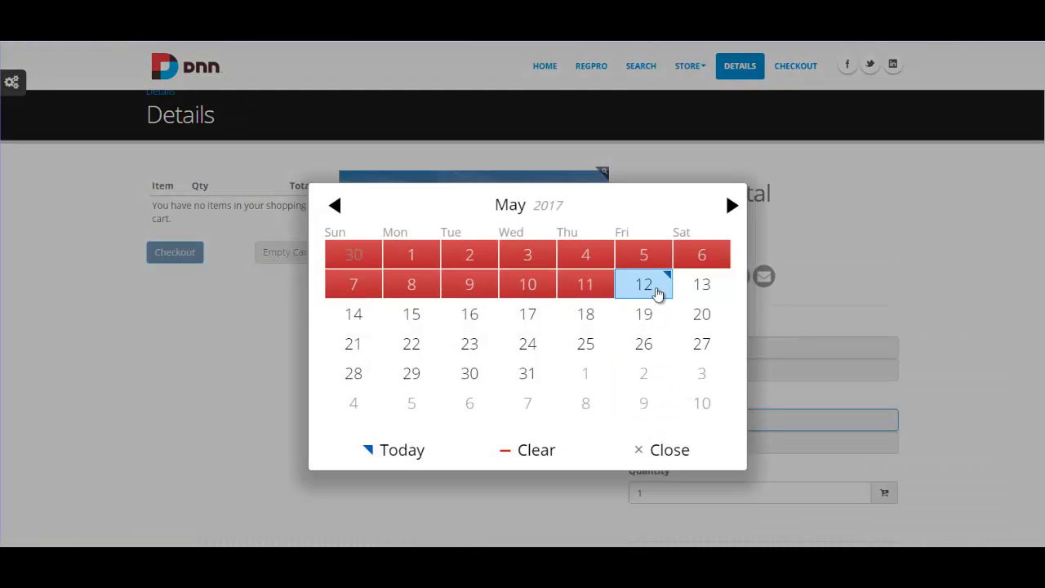
left_click(658, 289)
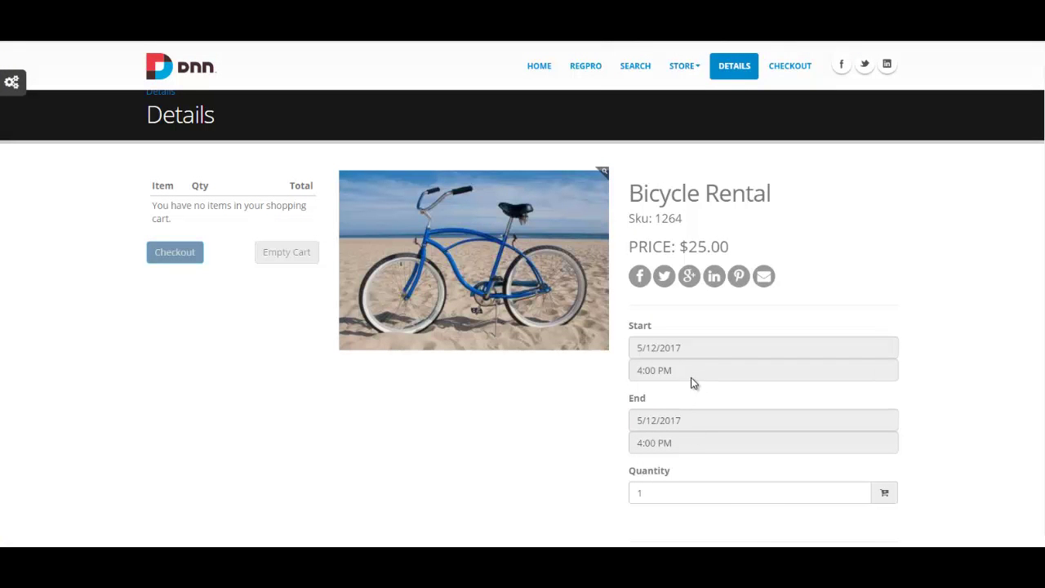
Set the start time to 1:00 PM and add the $75.00 rental to the cart
left_click(695, 377)
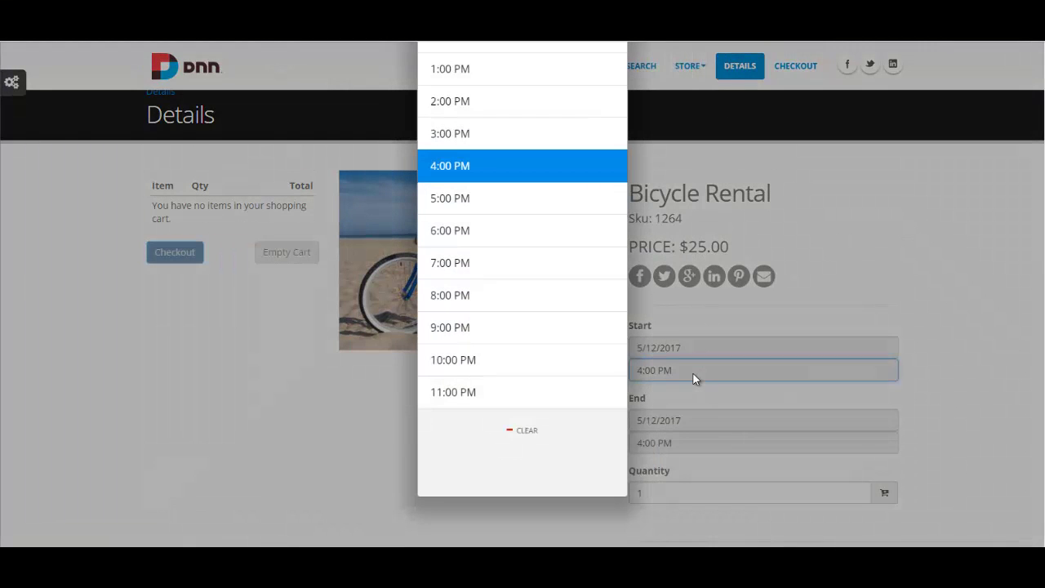
left_click(478, 74)
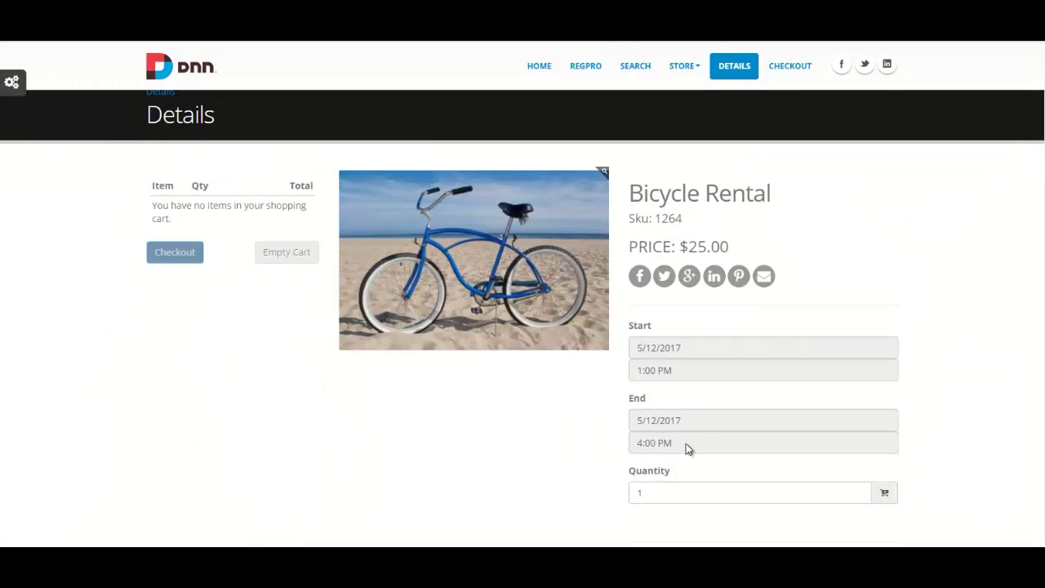
scroll(930, 315, "down", 1)
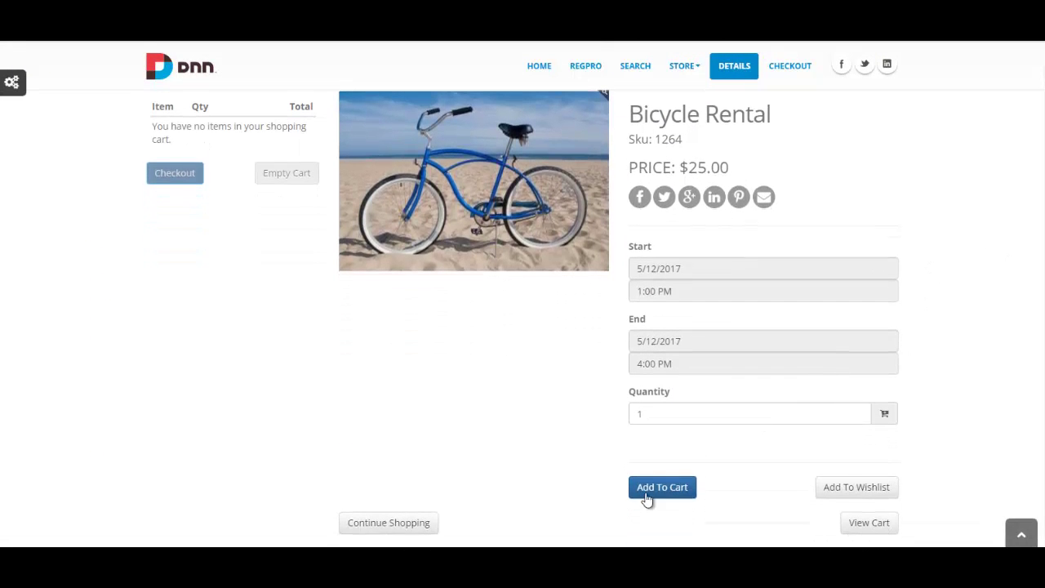
left_click(647, 490)
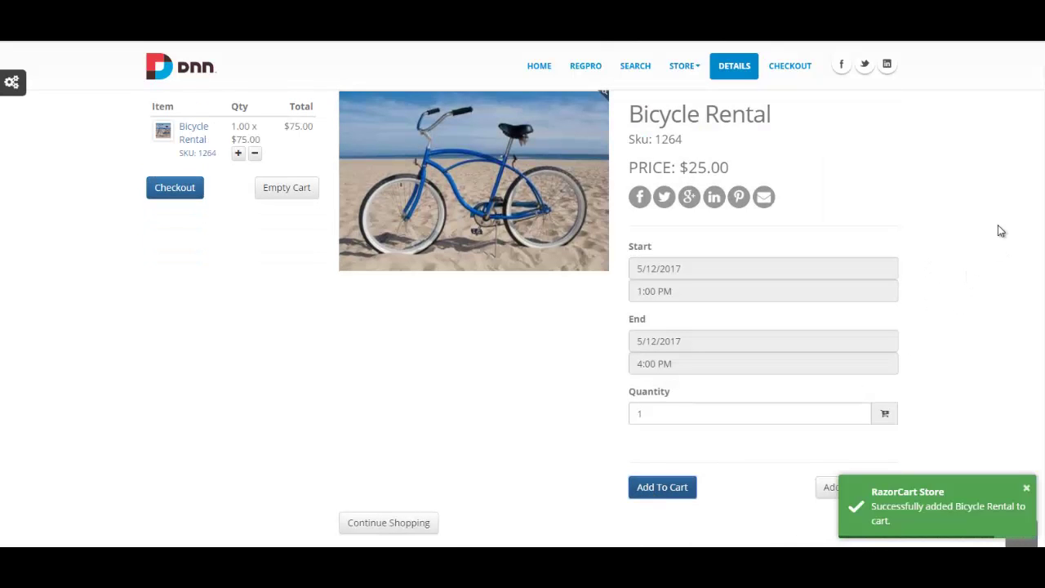
left_click_drag(735, 167, 629, 168)
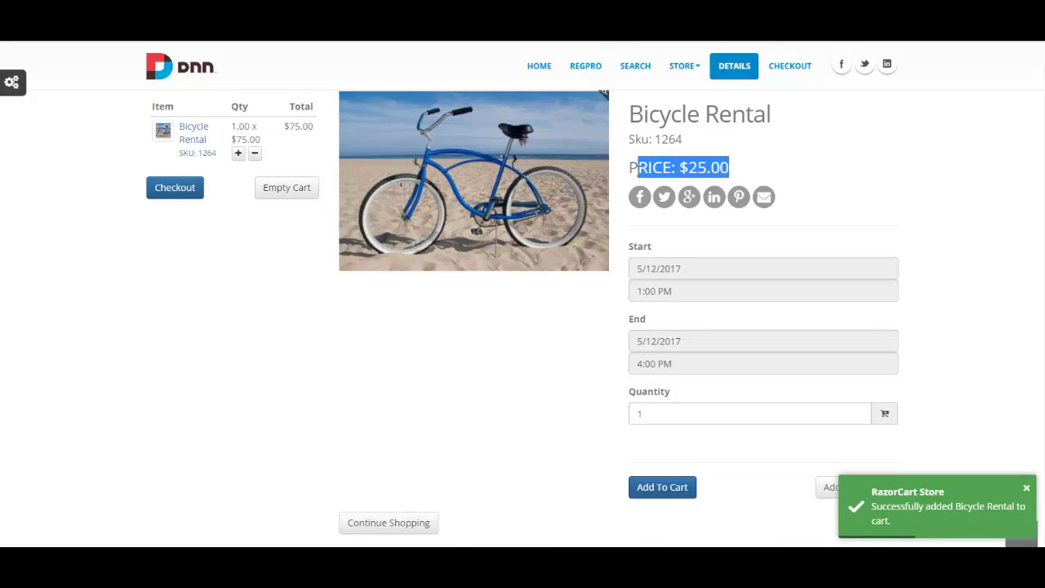
left_click(889, 204)
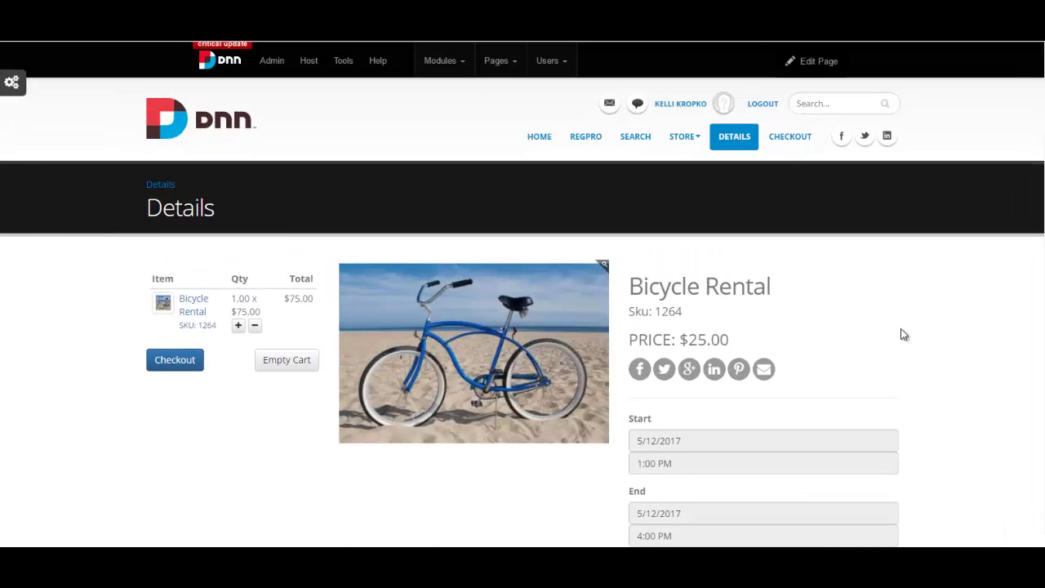
mouse_move(272, 60)
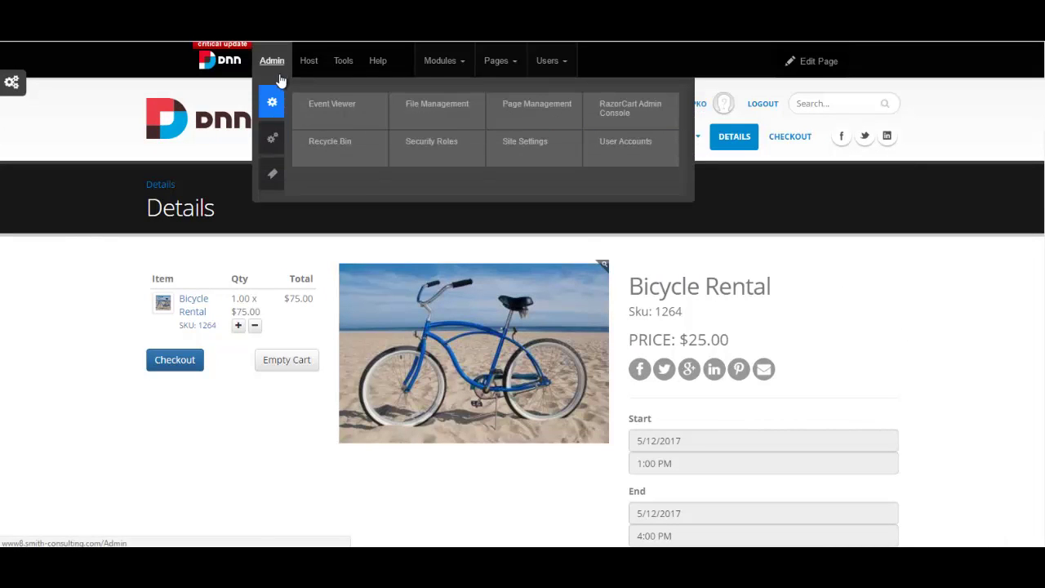
Go to Inventory > Products in the RazorCart Admin Console and edit Double Queen
left_click(623, 113)
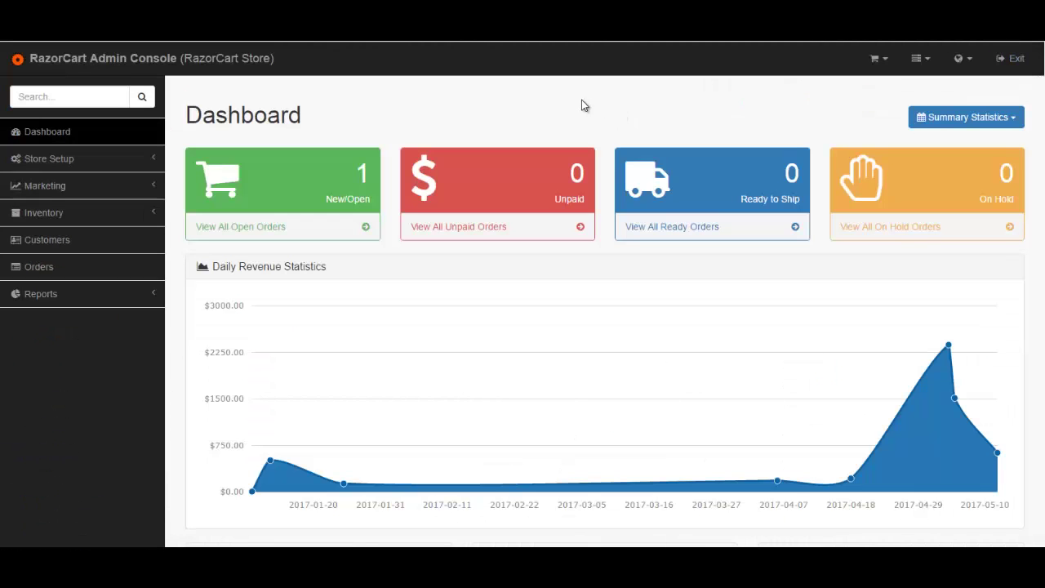
left_click(74, 217)
left_click(69, 237)
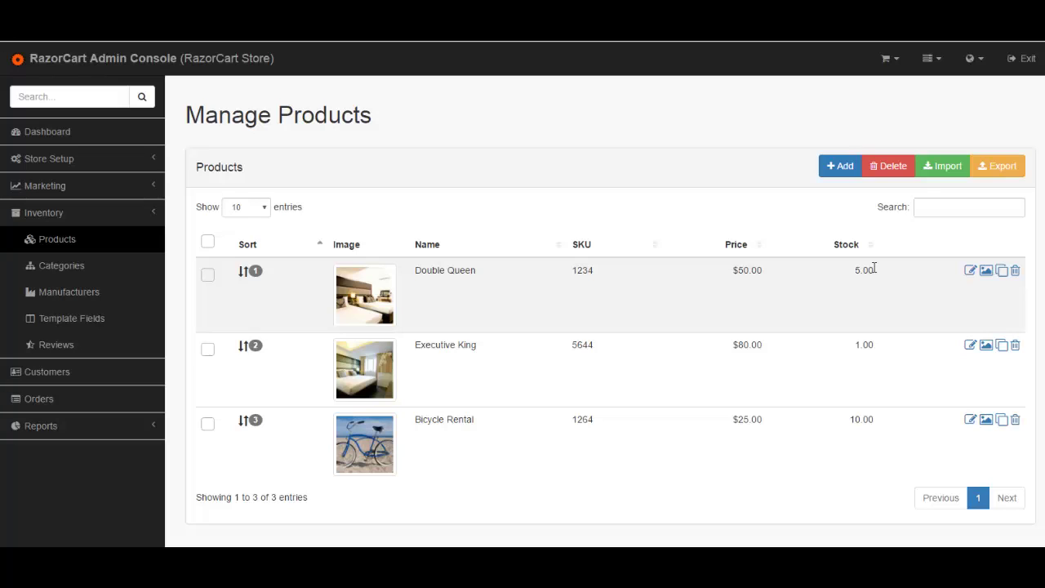
left_click(970, 271)
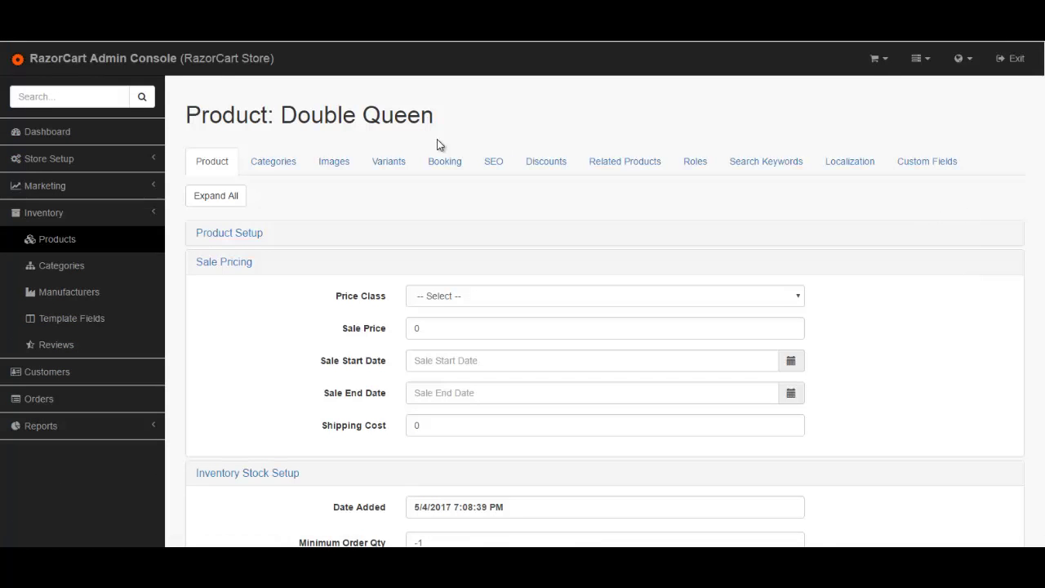
Check Double Queen's Booking tab: Two dates, Daily duration, and the minimum duration value
left_click(435, 162)
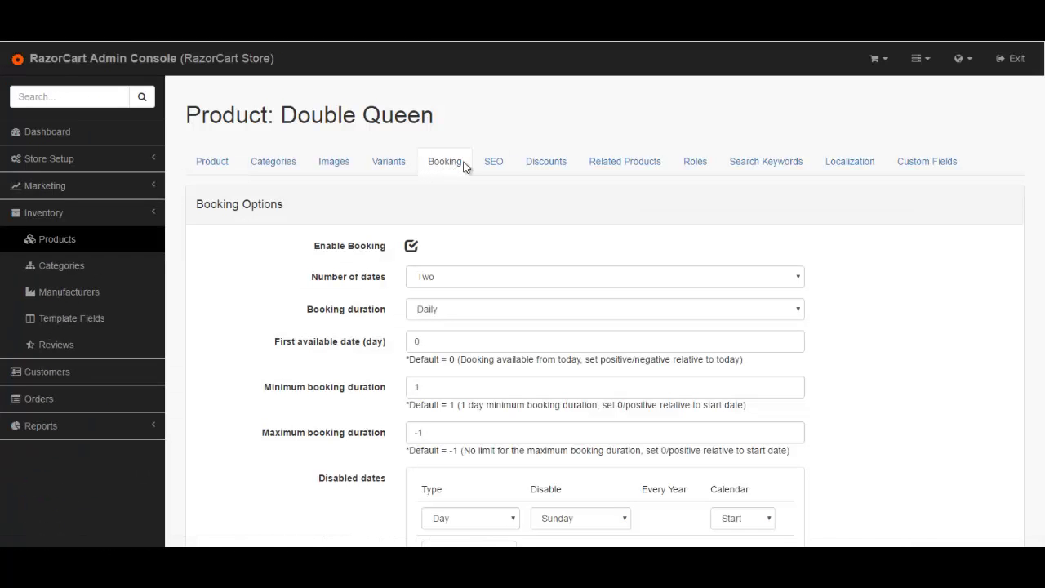
scroll(918, 258, "down", 1)
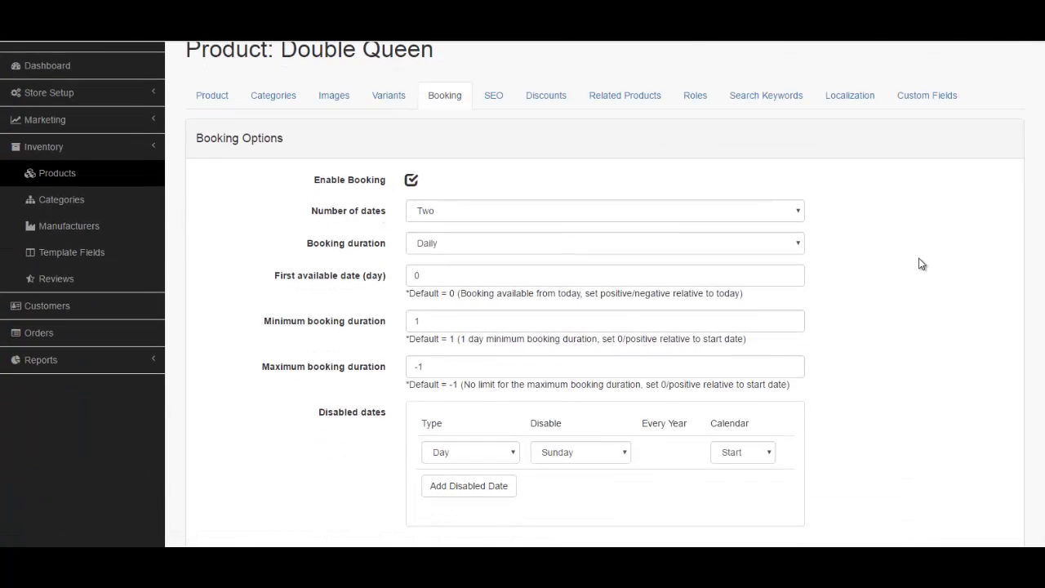
left_click(494, 212)
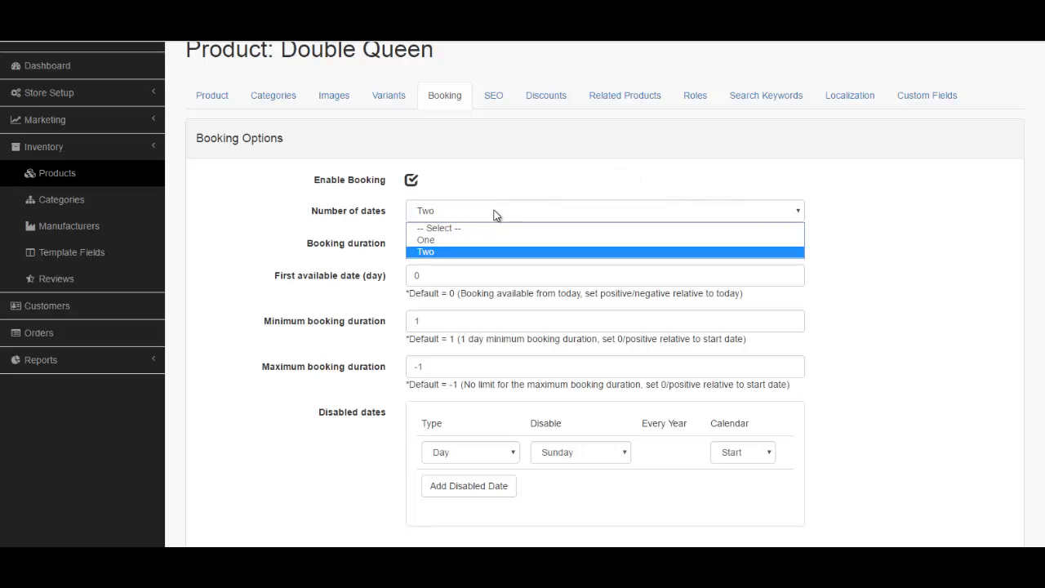
left_click(495, 213)
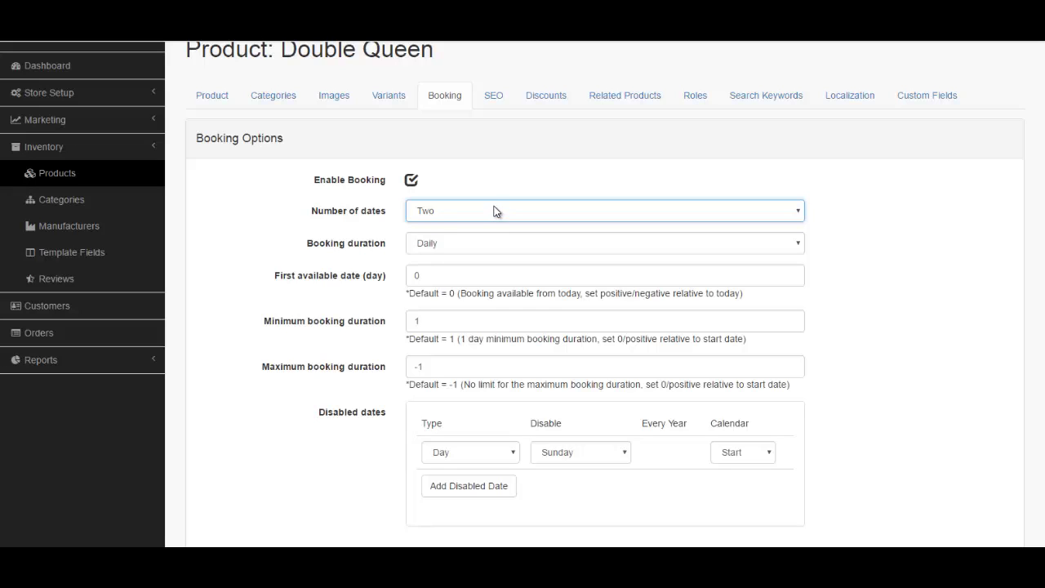
left_click(495, 212)
left_click(495, 212)
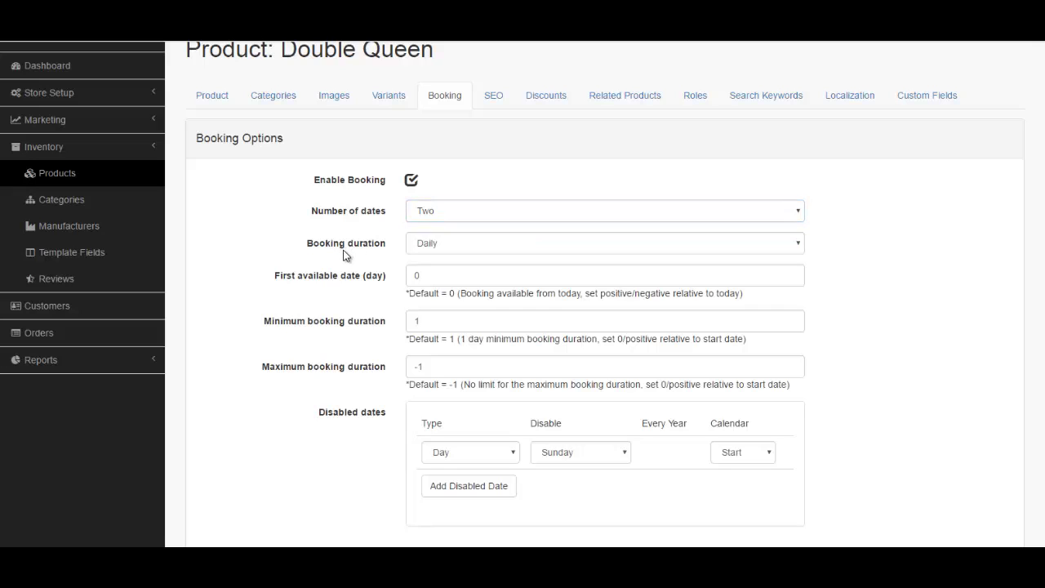
left_click(459, 243)
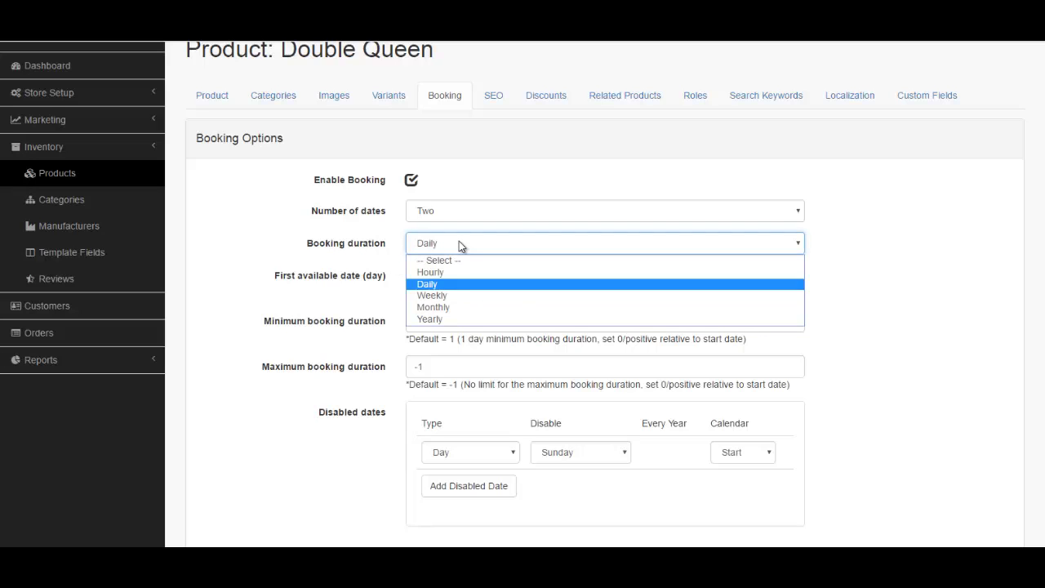
left_click(459, 242)
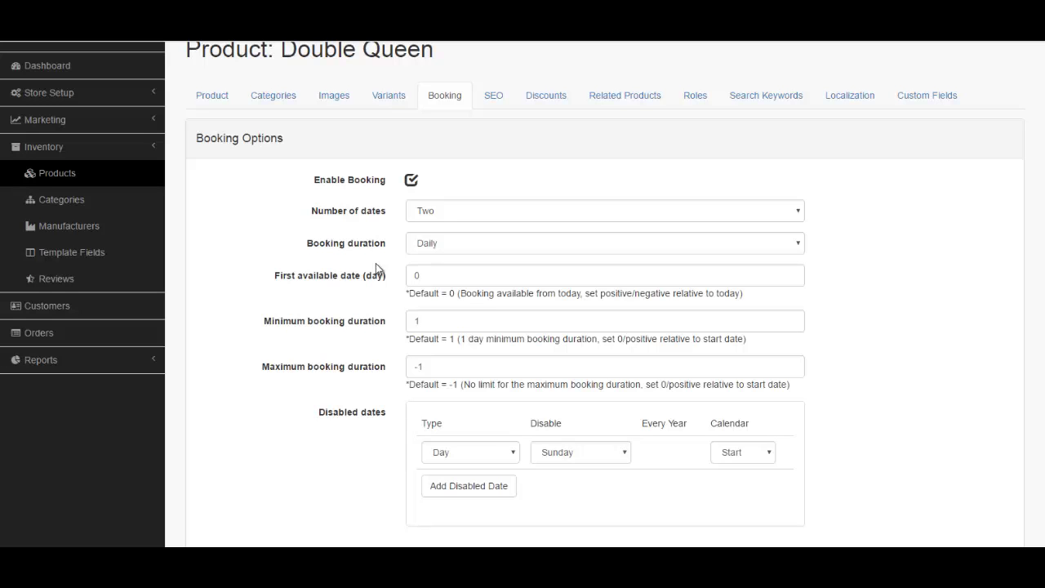
scroll(376, 262, "down", 1)
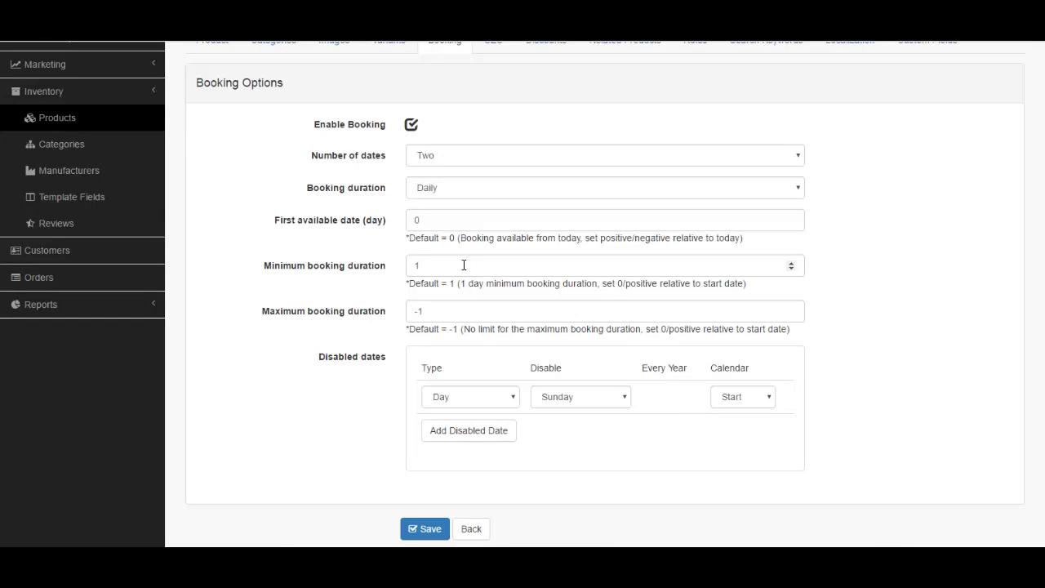
left_click_drag(448, 265, 382, 257)
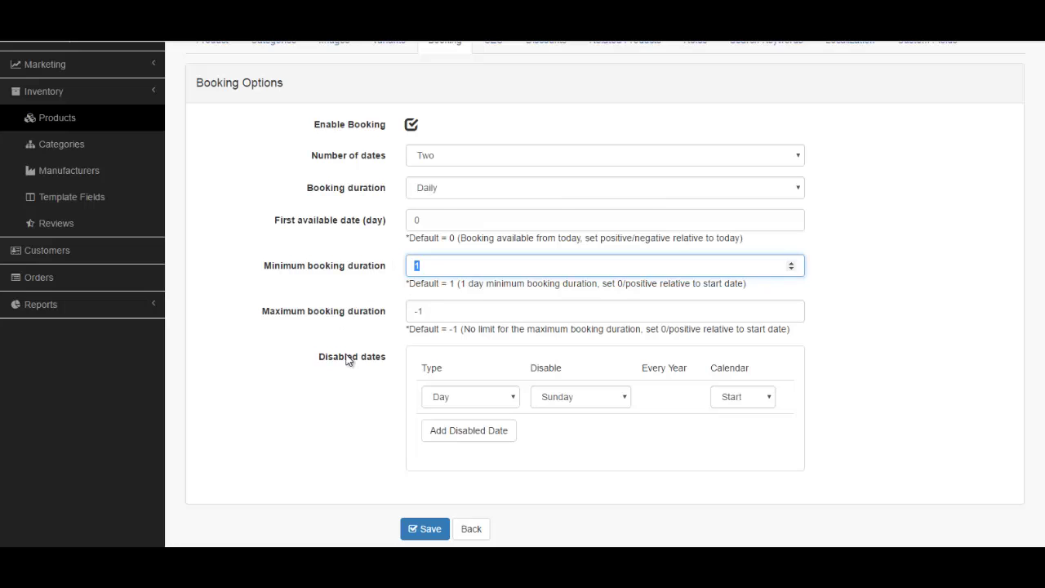
Inspect the existing disabled-date rule: Day type, its calendar, and Sunday weekday
left_click(488, 398)
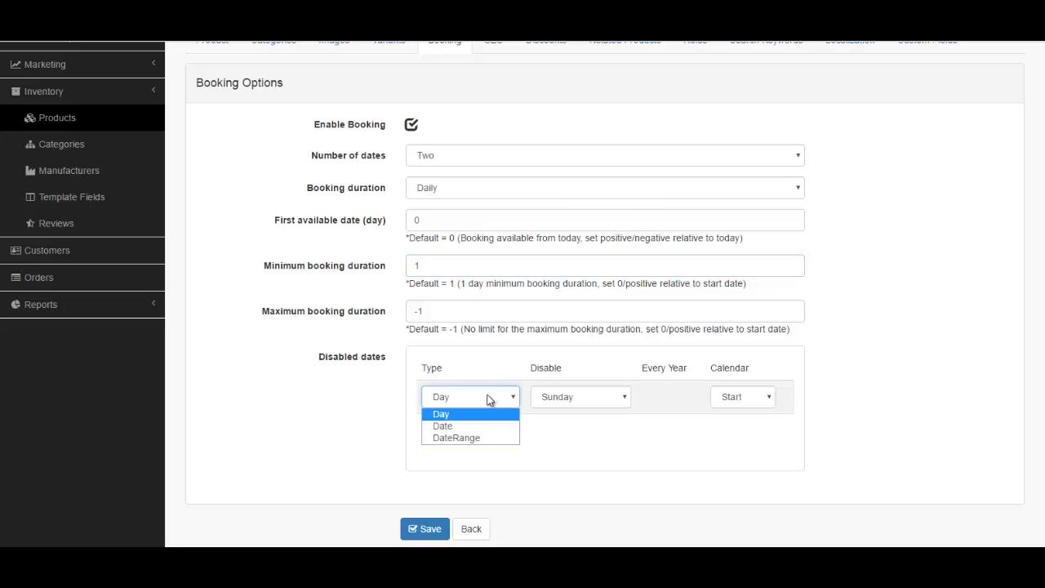
left_click(488, 397)
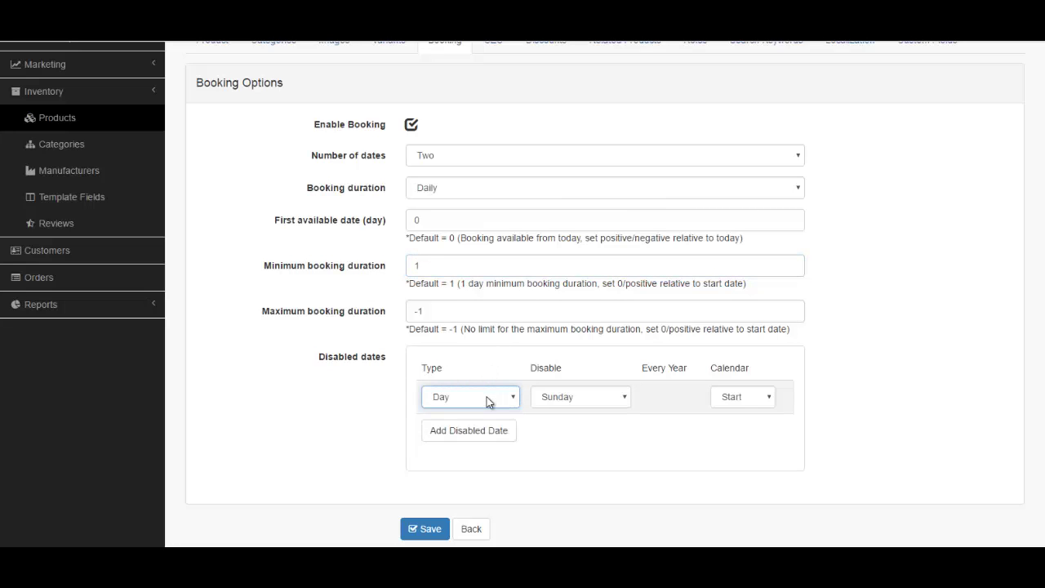
left_click(733, 400)
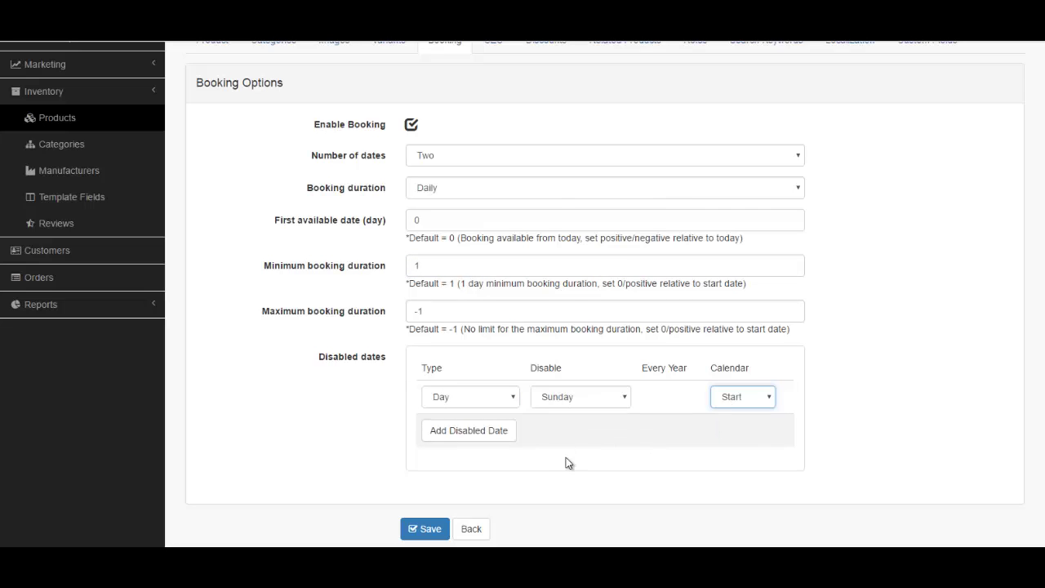
left_click(548, 403)
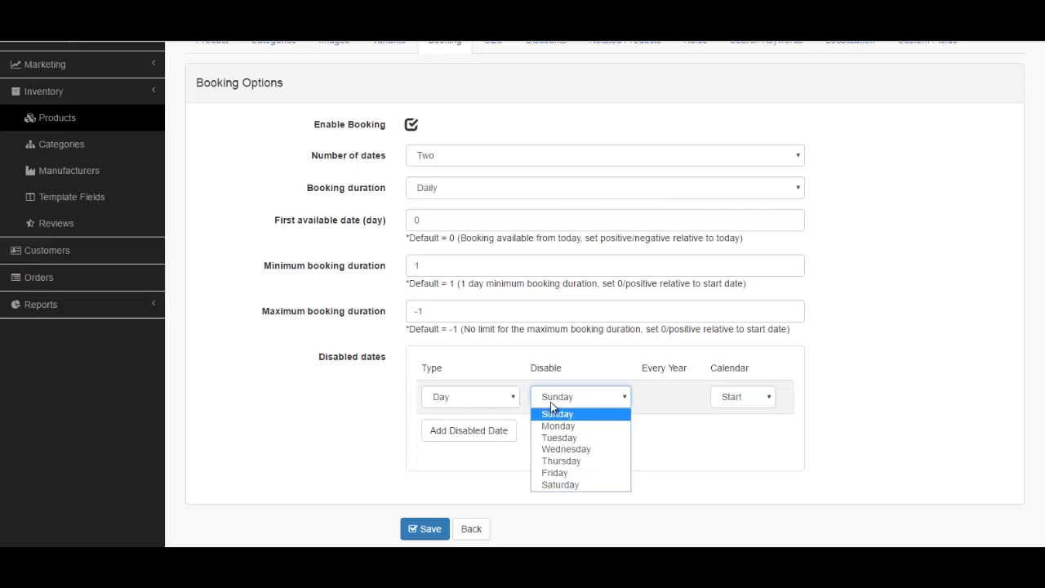
left_click(550, 401)
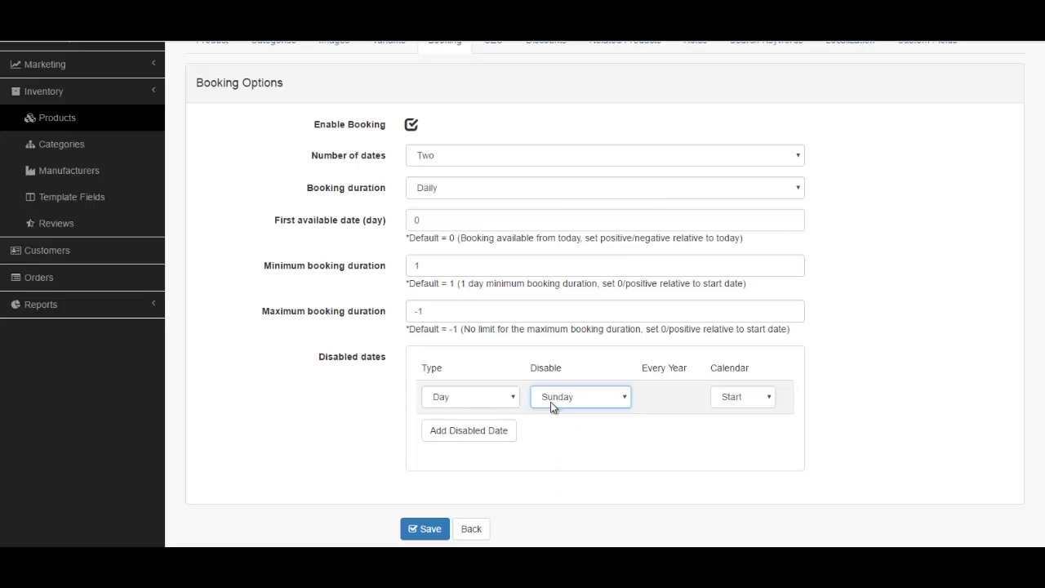
Switch the disabled-date type to DateRange and dismiss the From Date calendar unchanged
left_click(478, 398)
left_click(465, 436)
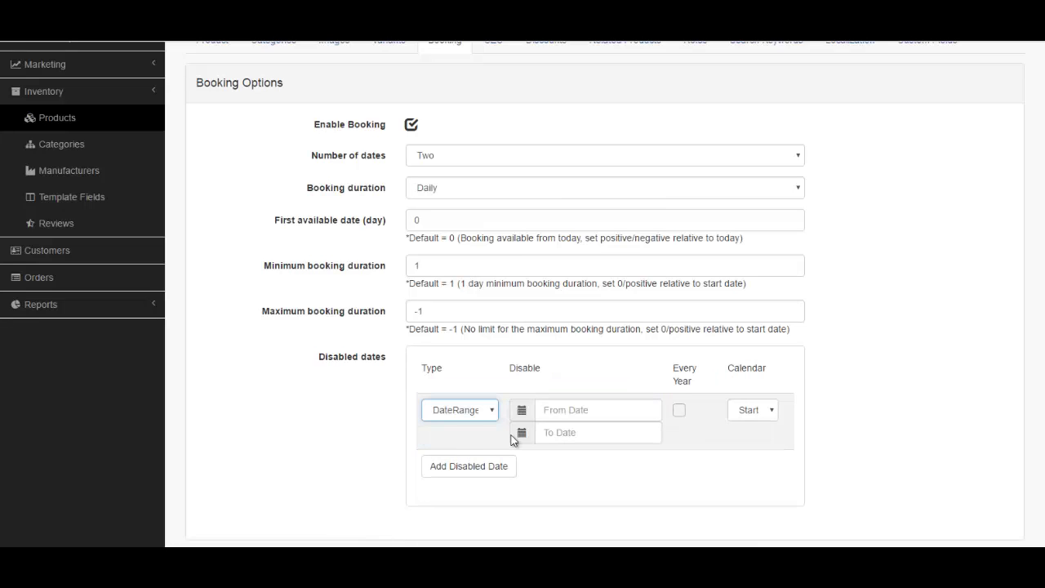
left_click(557, 411)
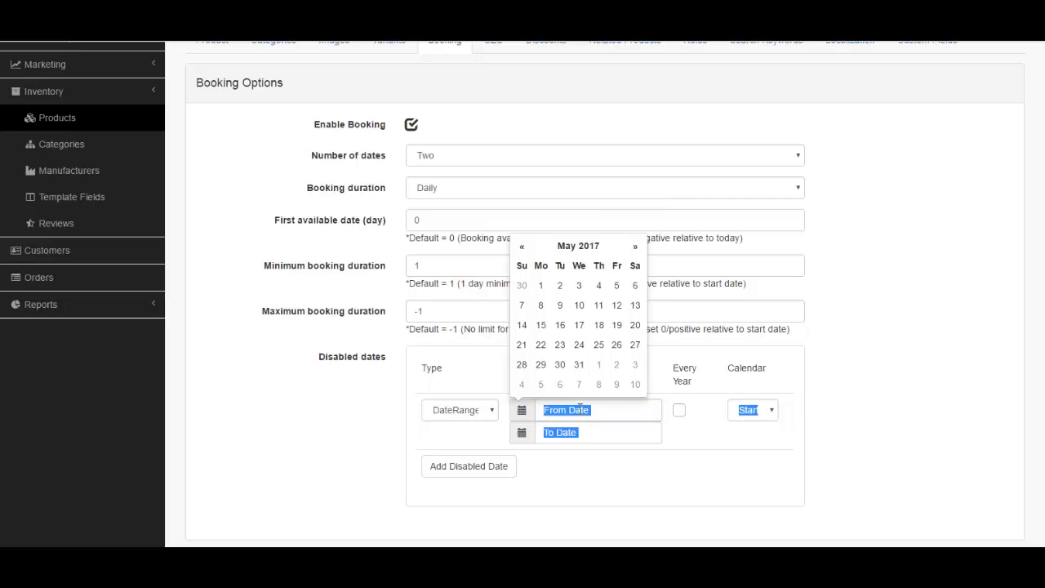
left_click_drag(577, 378, 675, 476)
left_click(681, 490)
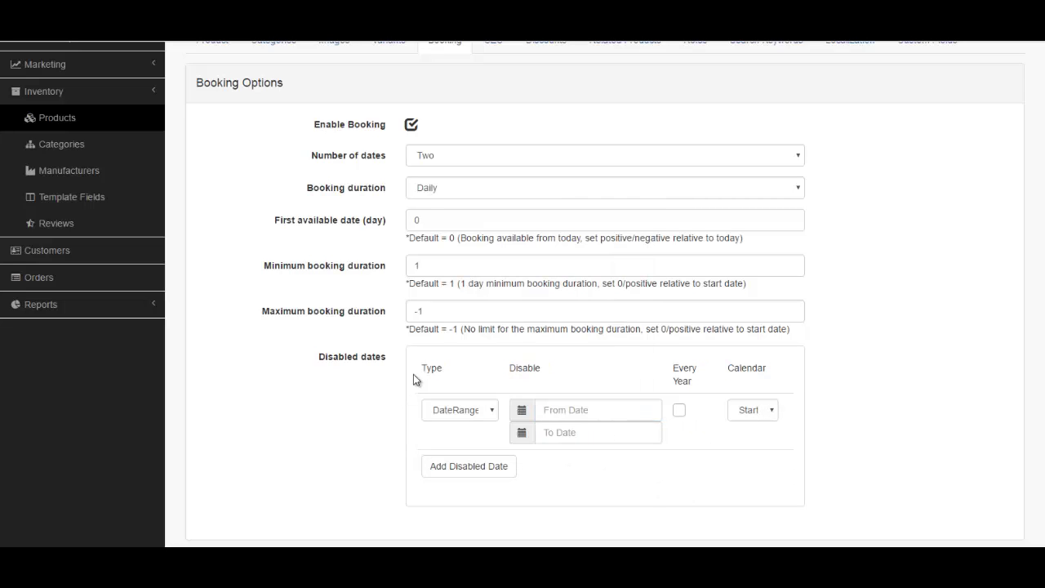
scroll(929, 404, "down", 1)
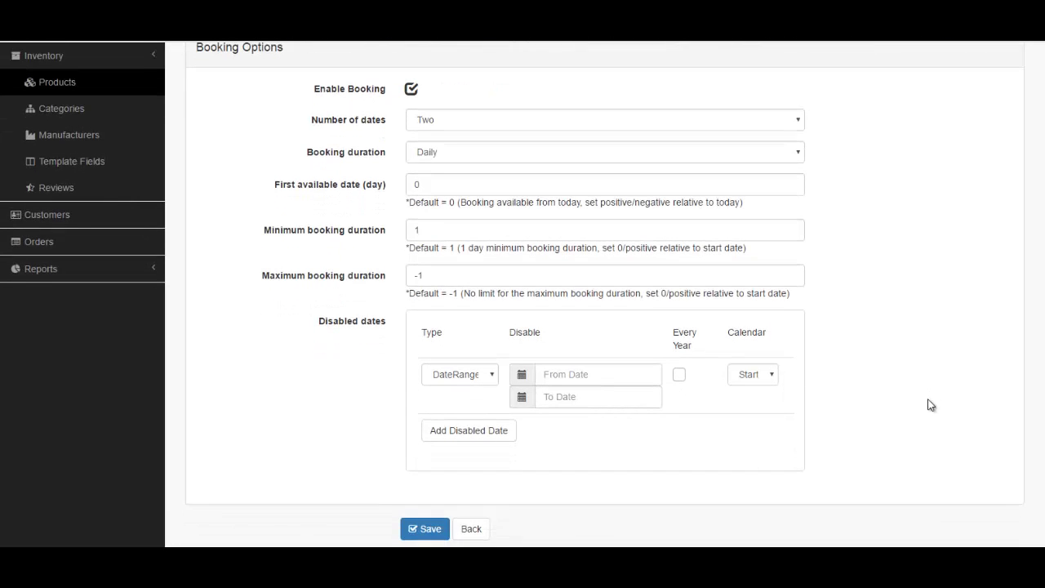
scroll(906, 360, "up", 3)
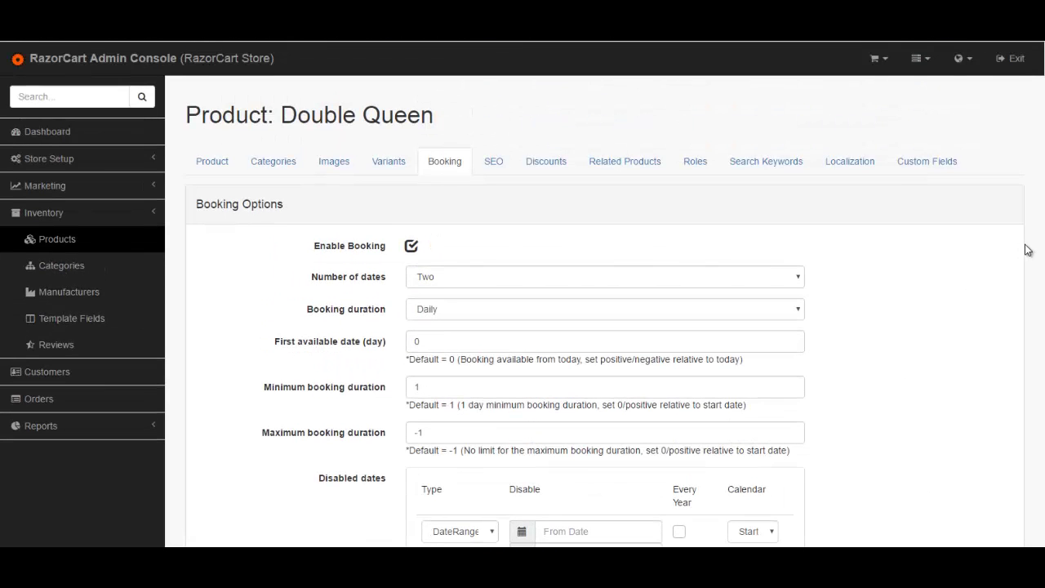
scroll(1027, 249, "down", 1)
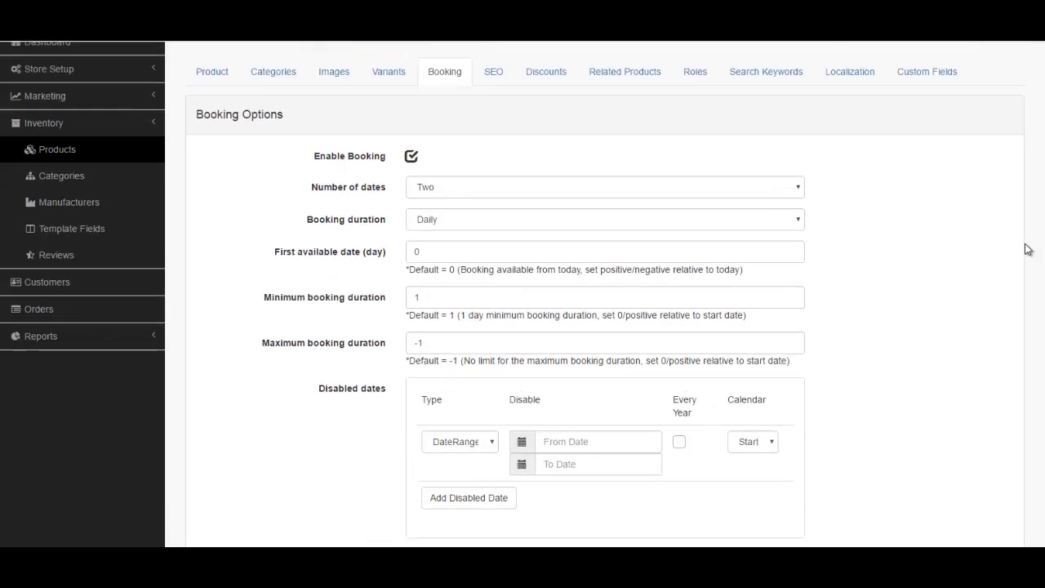
scroll(1026, 246, "up", 2)
Return to the DNN site and open the Double Queen room from the Store page
left_click(1017, 72)
mouse_move(747, 137)
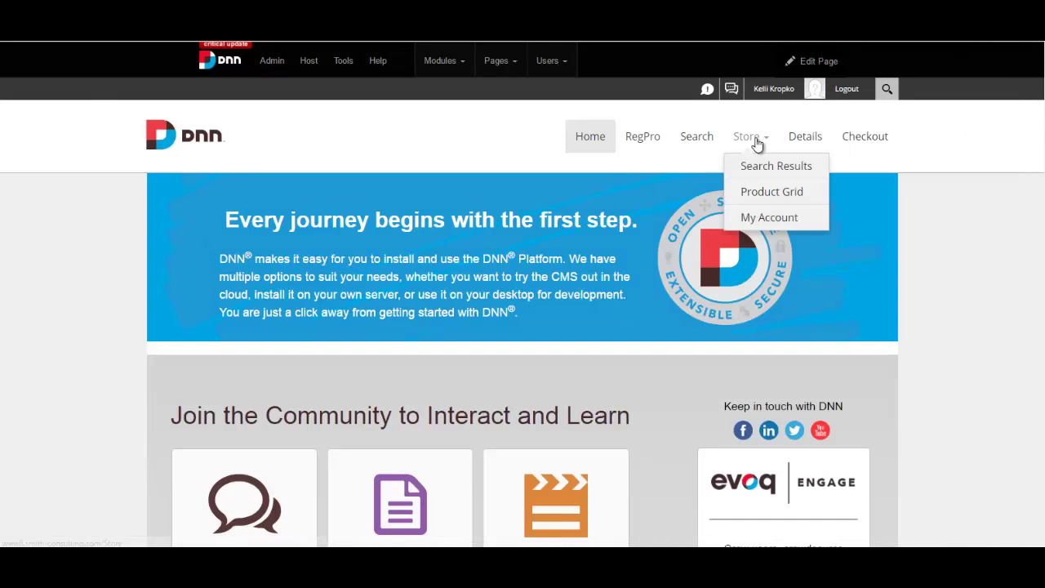
left_click(759, 141)
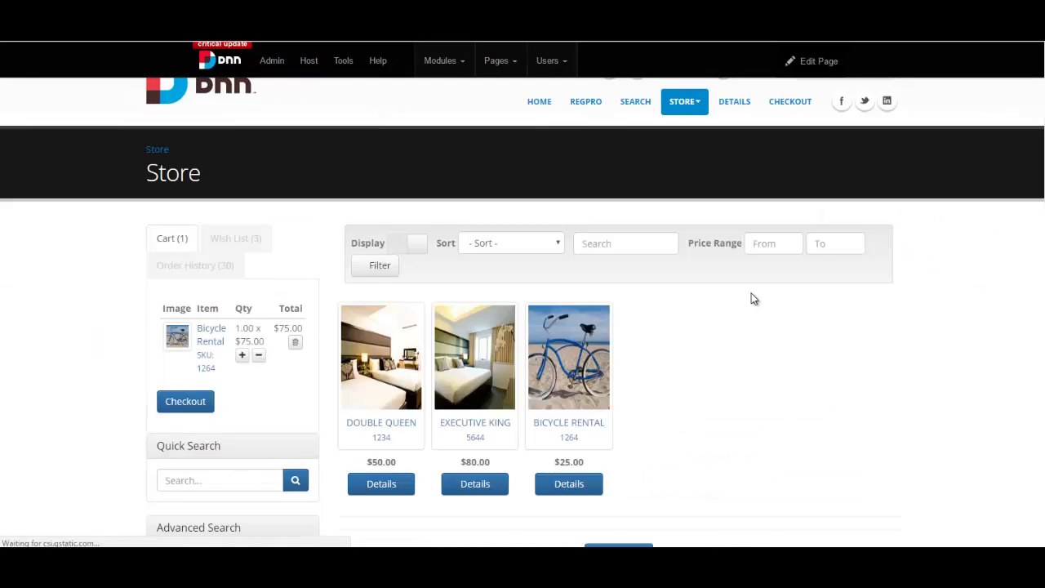
scroll(751, 293, "down", 1)
scroll(623, 354, "down", 1)
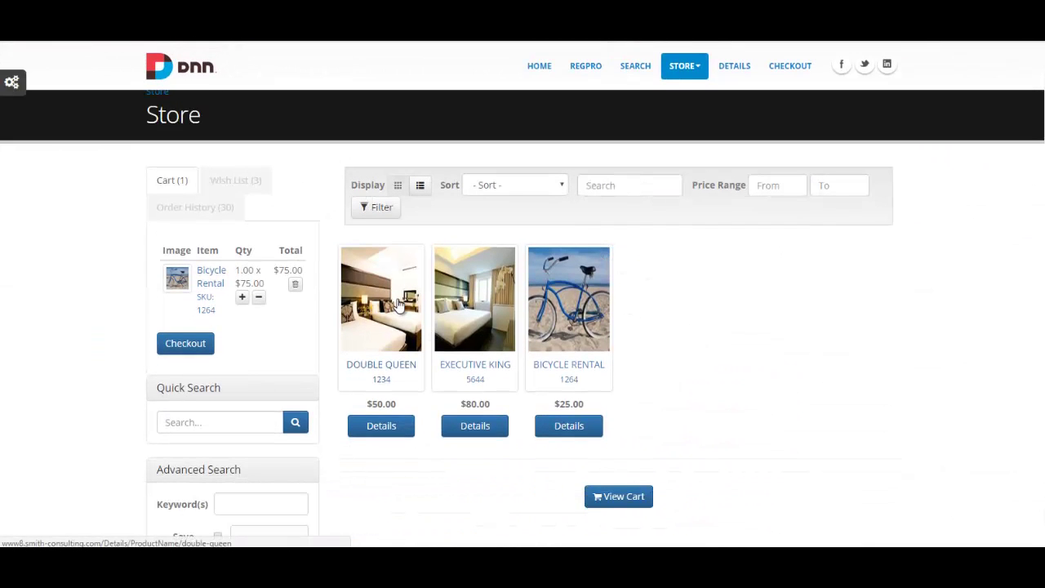
left_click(399, 304)
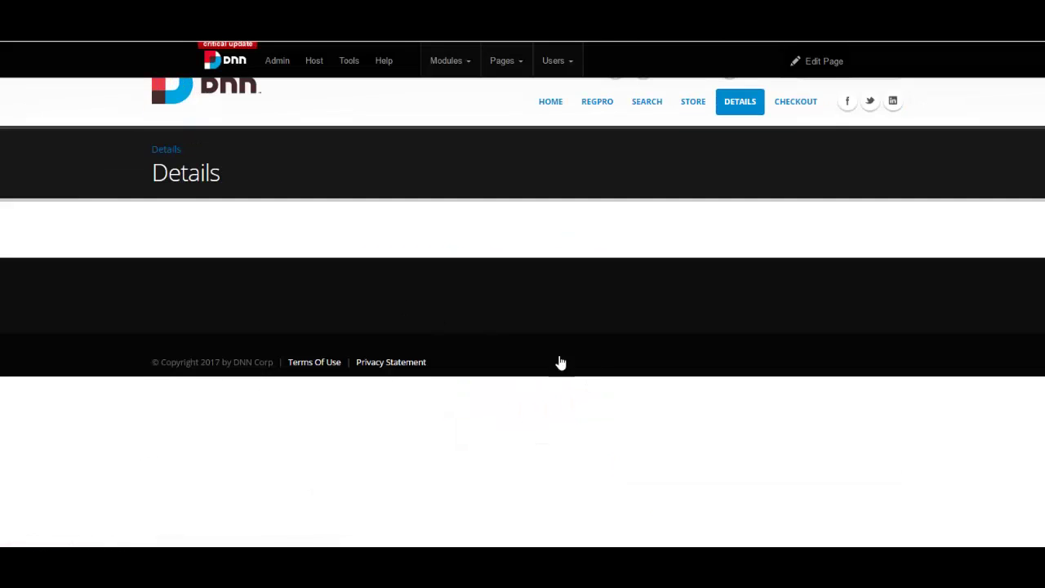
Set Double Queen stay dates 5/12/2017 to 5/19/2017 and select the quantity to enter 6
scroll(937, 284, "down", 1)
scroll(827, 285, "down", 1)
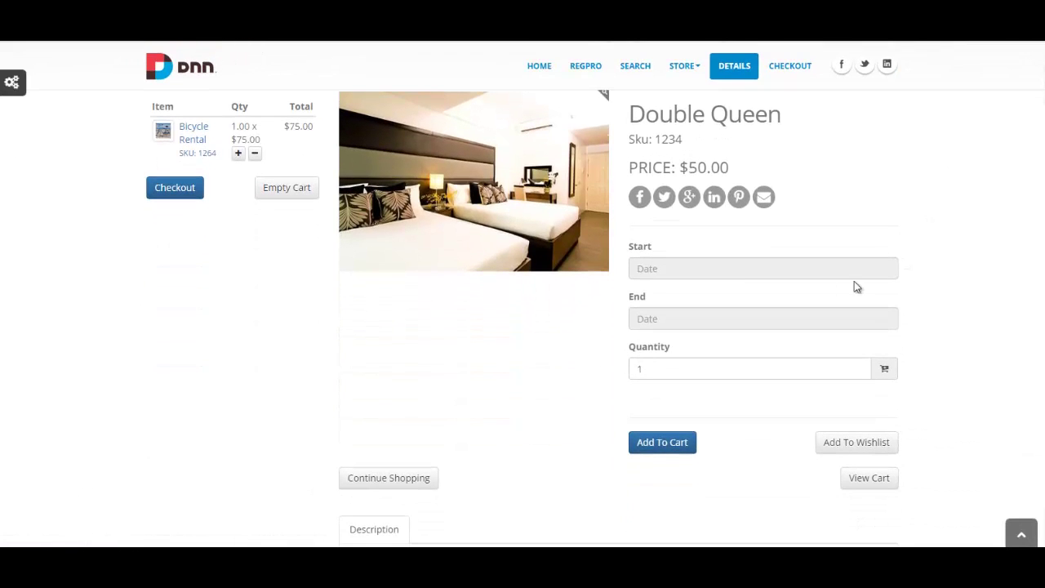
left_click(733, 272)
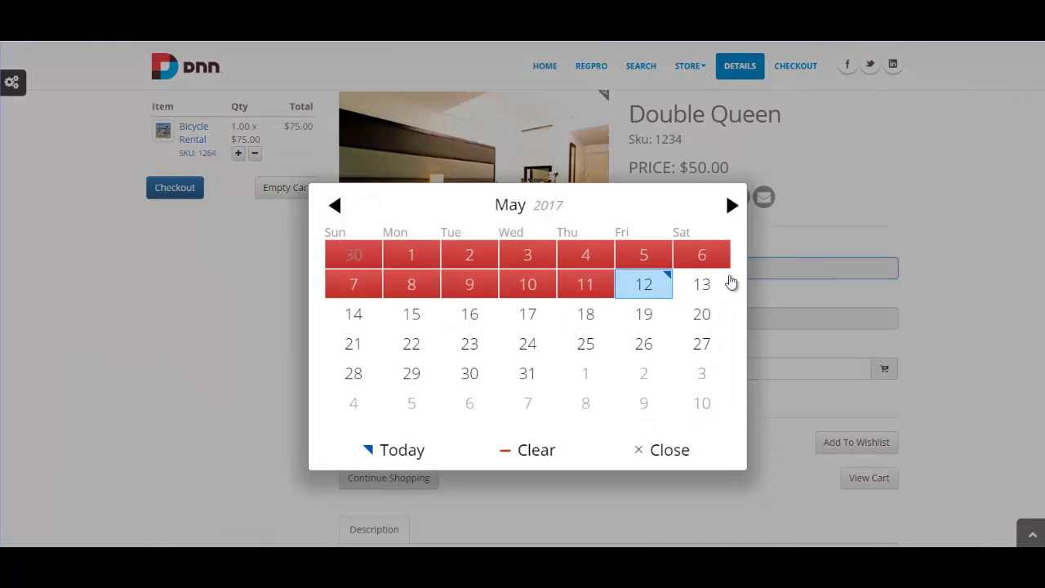
left_click(654, 295)
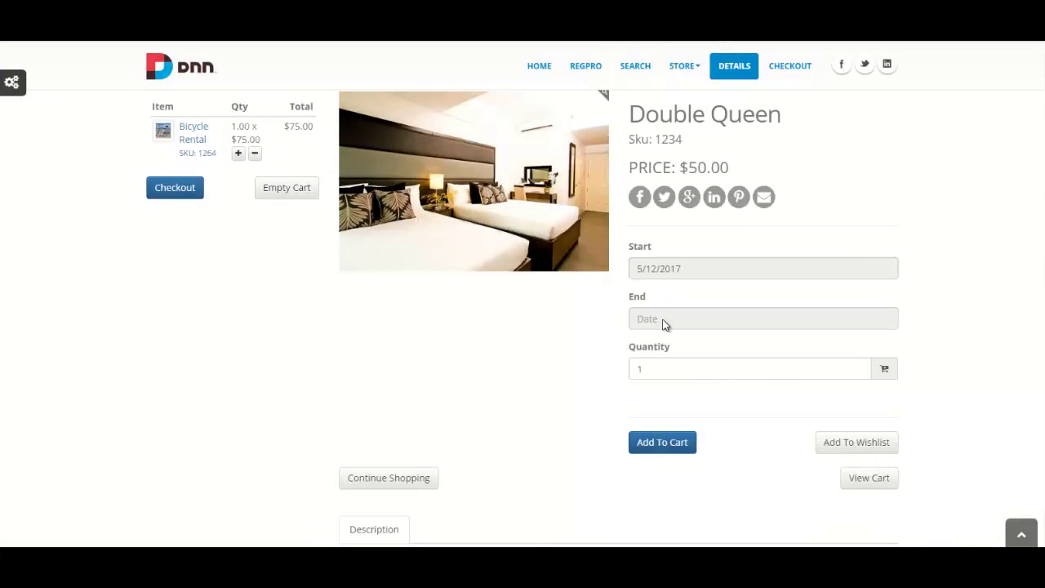
left_click(664, 321)
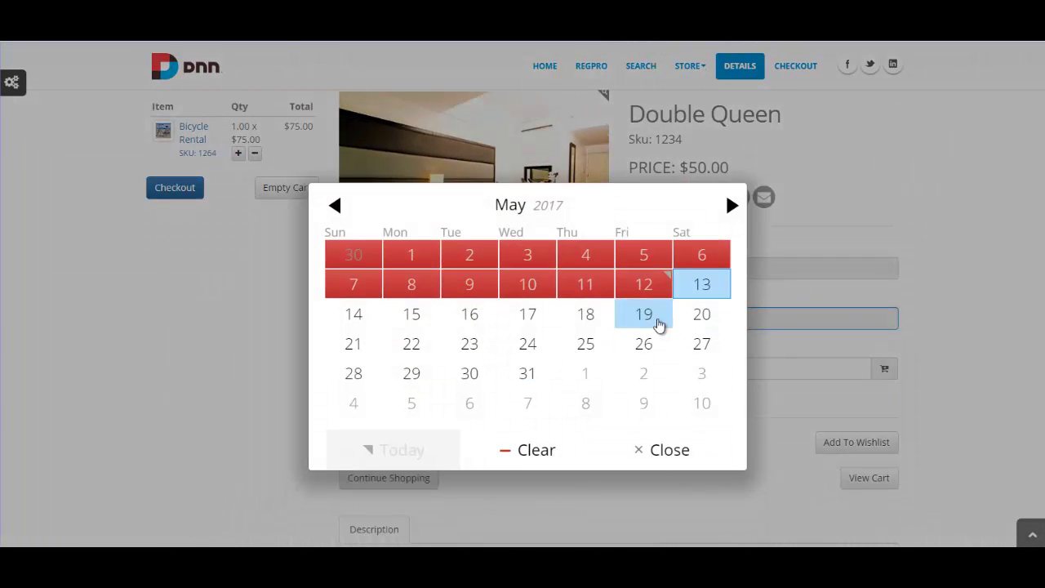
left_click(661, 327)
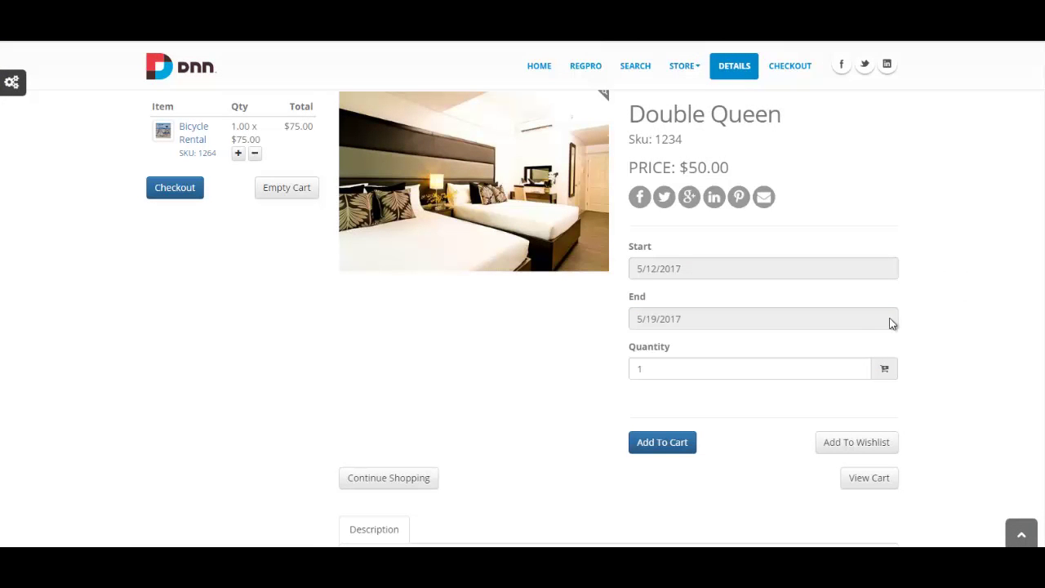
double_click(738, 367)
type("6")
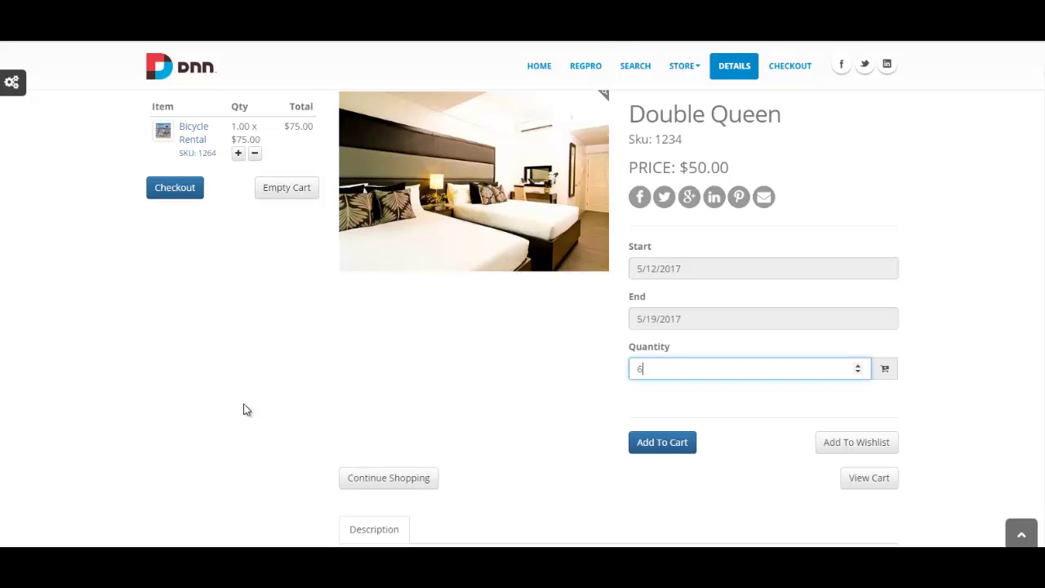
Attempt to add six Double Queen rooms to the cart; the quantity is unavailable
left_click(490, 367)
scroll(553, 416, "up", 2)
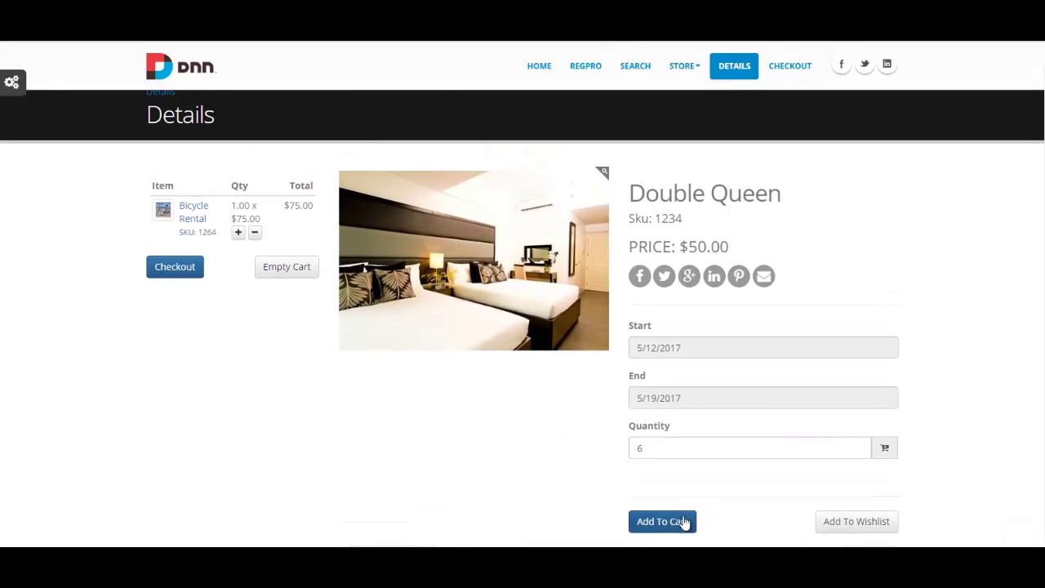
left_click(683, 526)
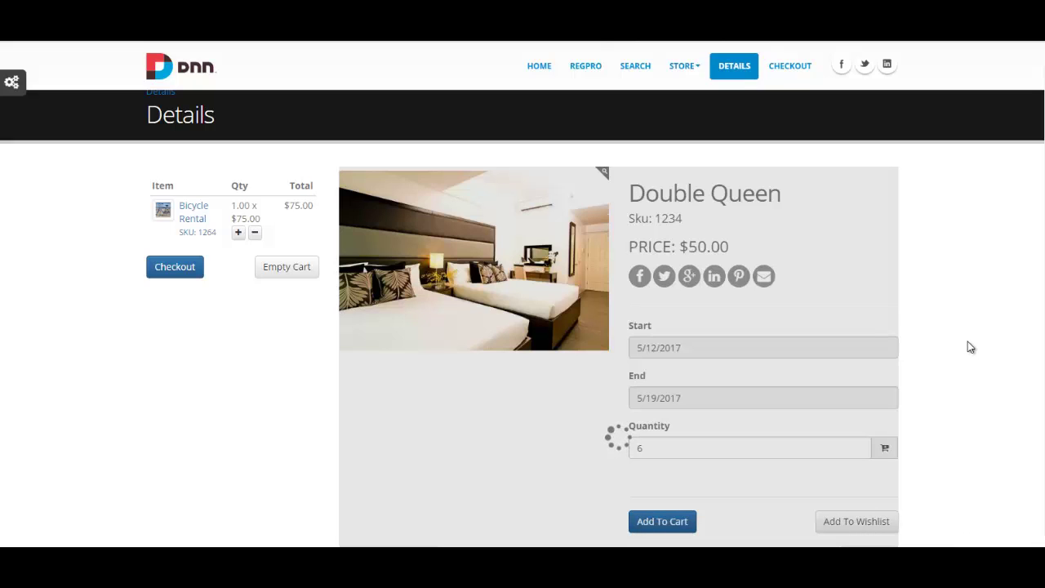
Return to the Store product listing
scroll(967, 343, "down", 2)
scroll(898, 310, "up", 3)
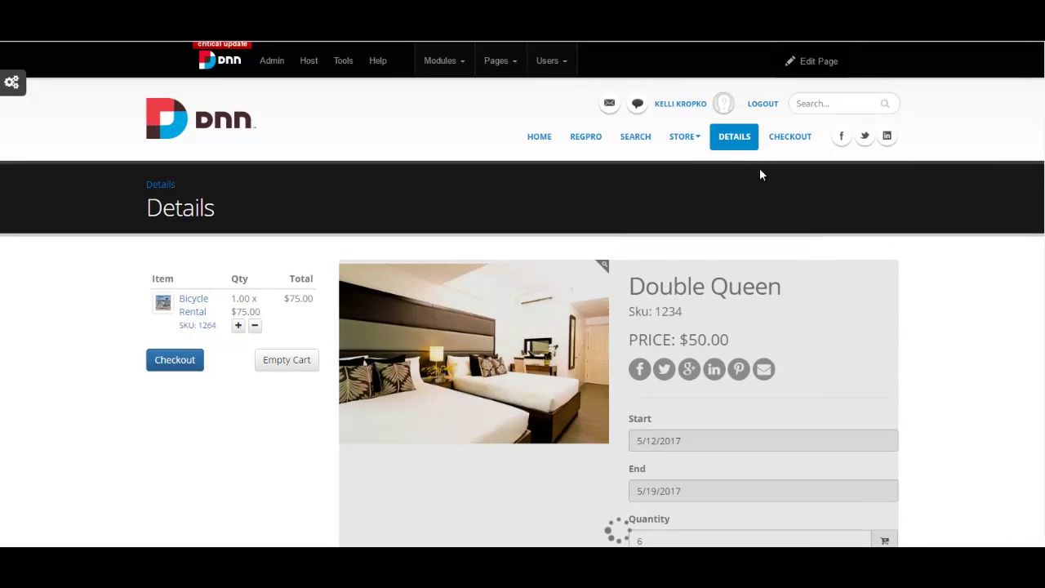
left_click(684, 137)
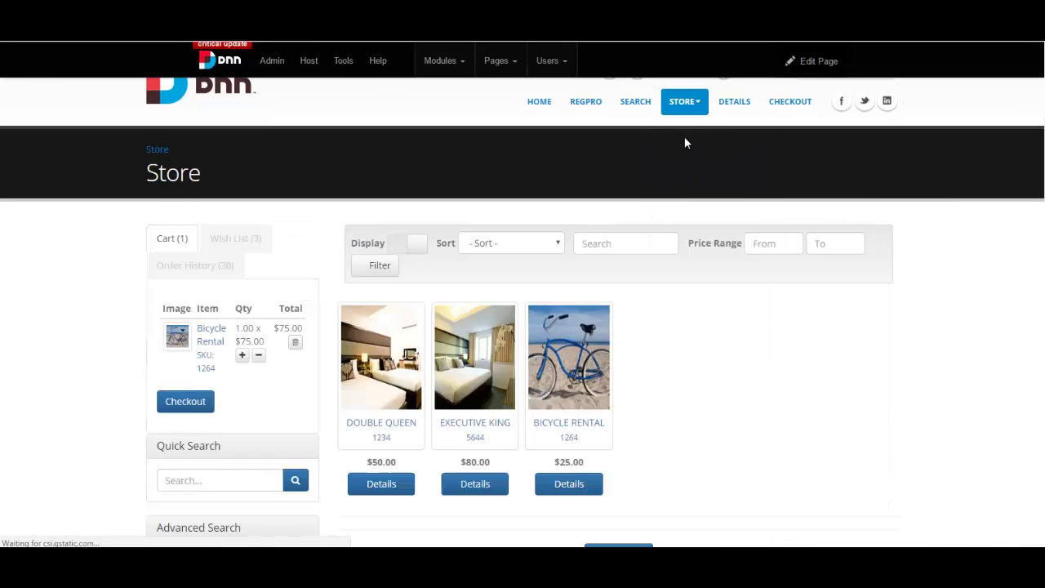